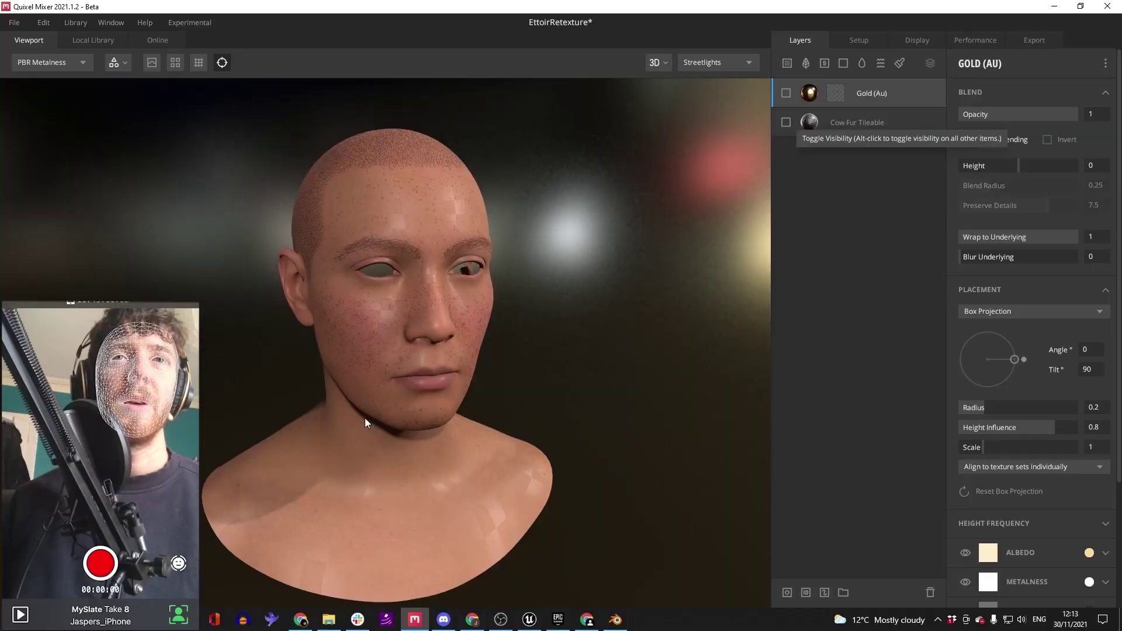
# Preview the Gold (Au) layer on the head and hide it again, and show and select the Cow Fur Tileable layer
pyautogui.moveTo(364, 418); pyautogui.dragTo(440, 388)
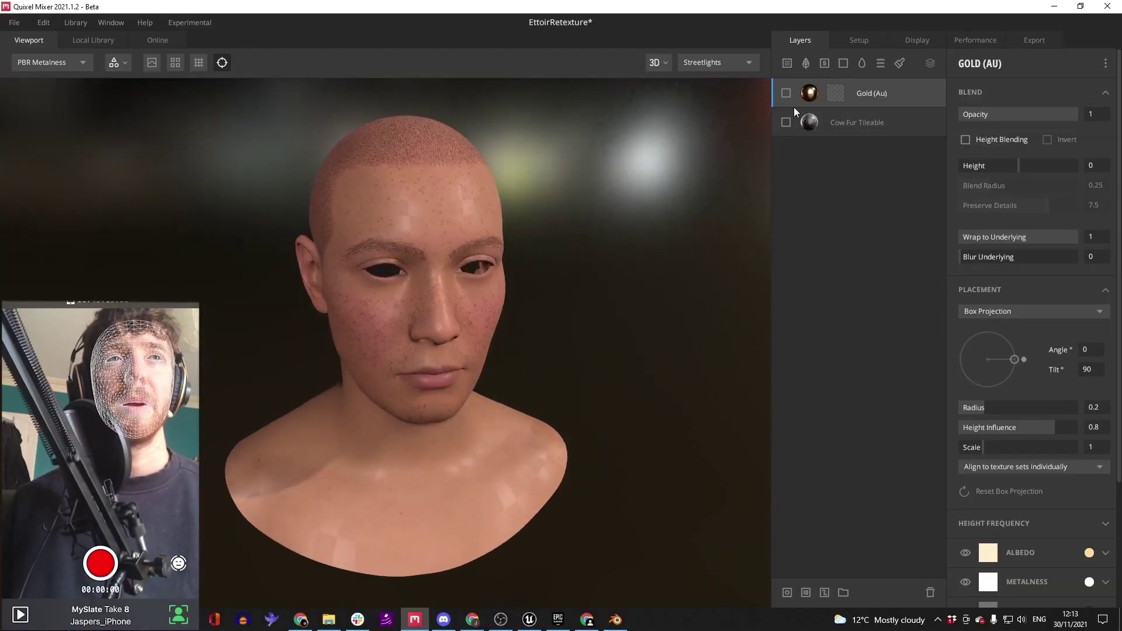
pyautogui.click(786, 93)
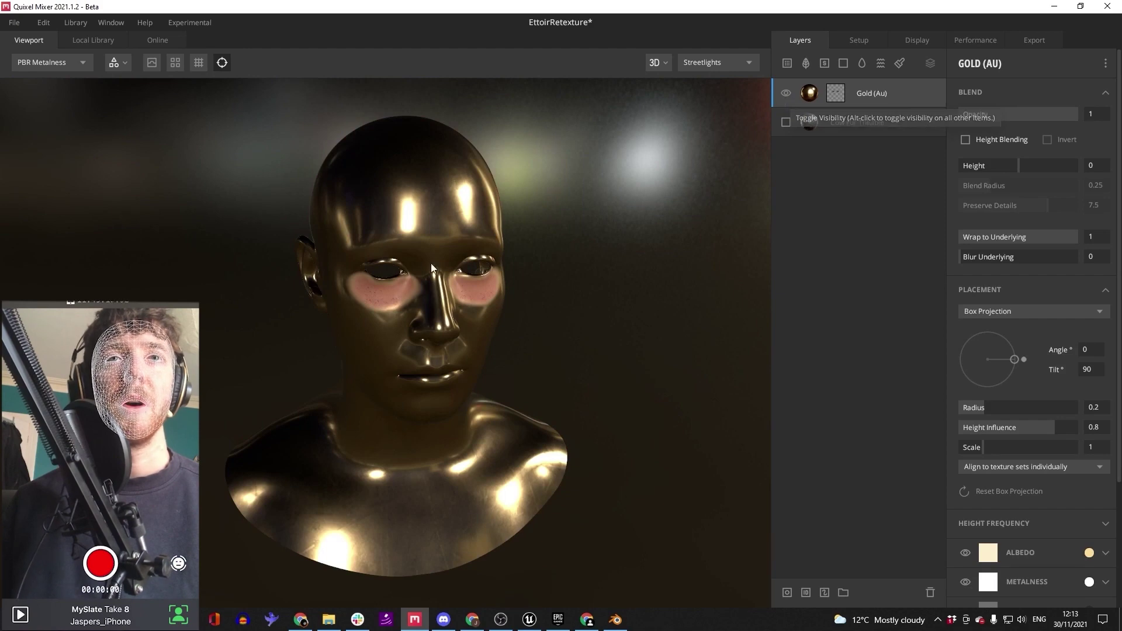
pyautogui.click(786, 94)
pyautogui.click(786, 122)
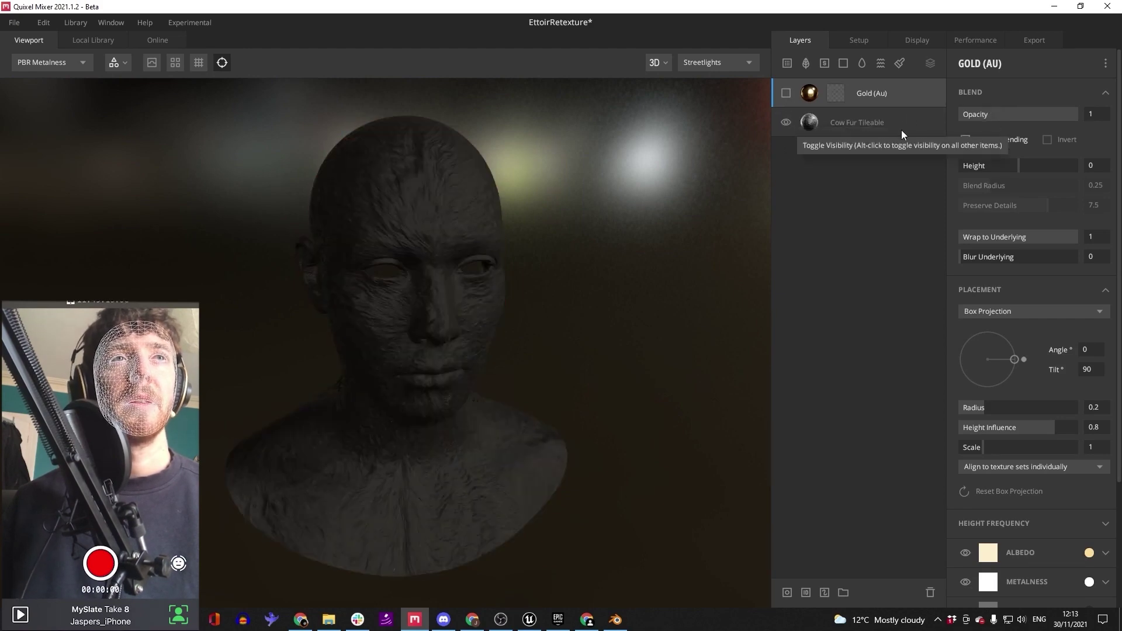
pyautogui.click(899, 126)
# Filter the local library to the Nature category
pyautogui.click(94, 41)
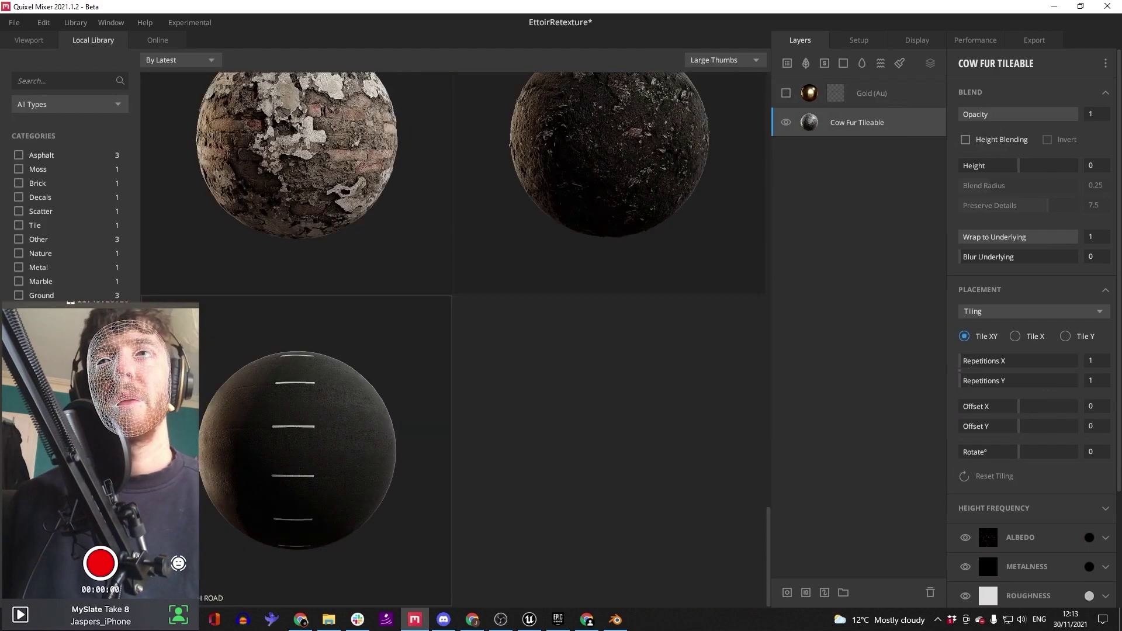
pyautogui.click(19, 253)
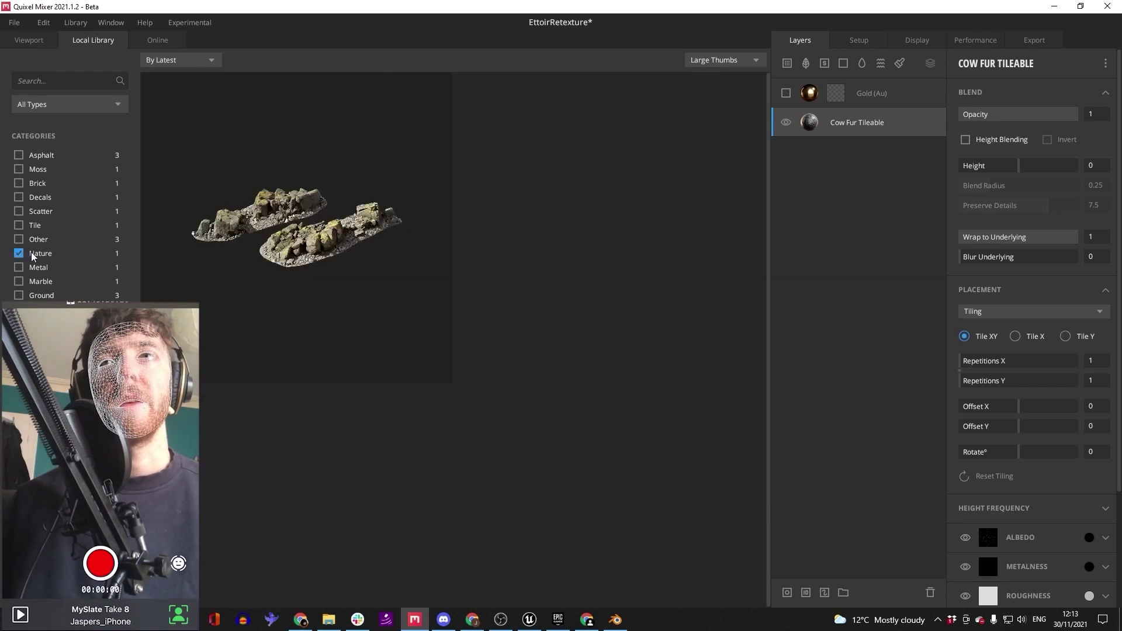
# Download the Green Mosaic Tiles material from the Marble floors category of the online library
pyautogui.click(159, 41)
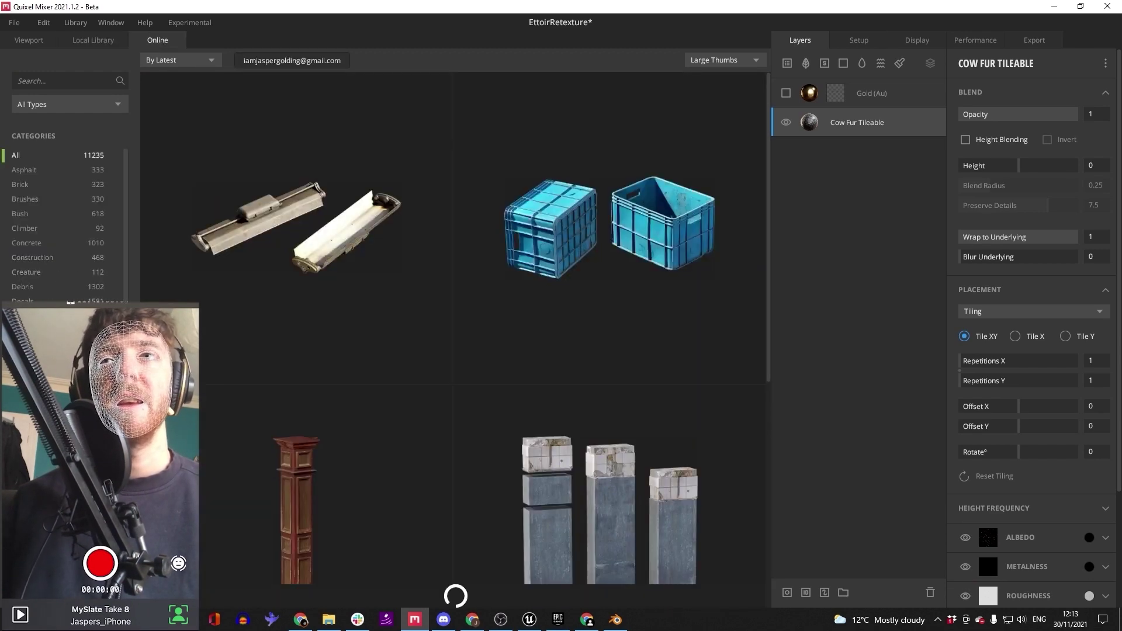
pyautogui.click(24, 247)
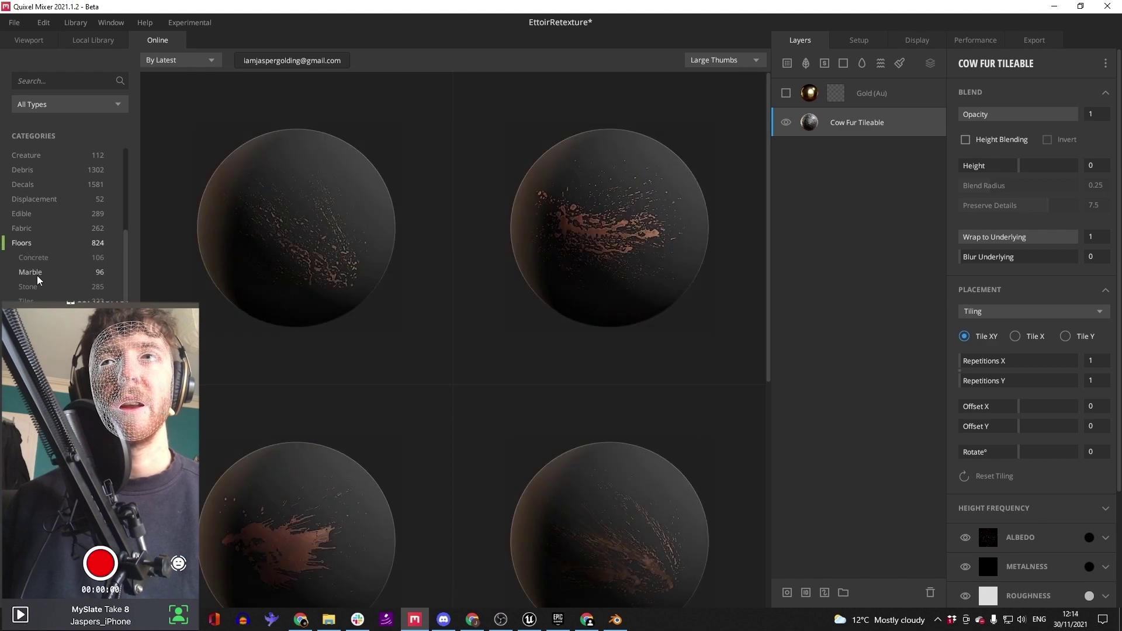
pyautogui.scroll(-1, 367, 334)
pyautogui.scroll(-4, 368, 334)
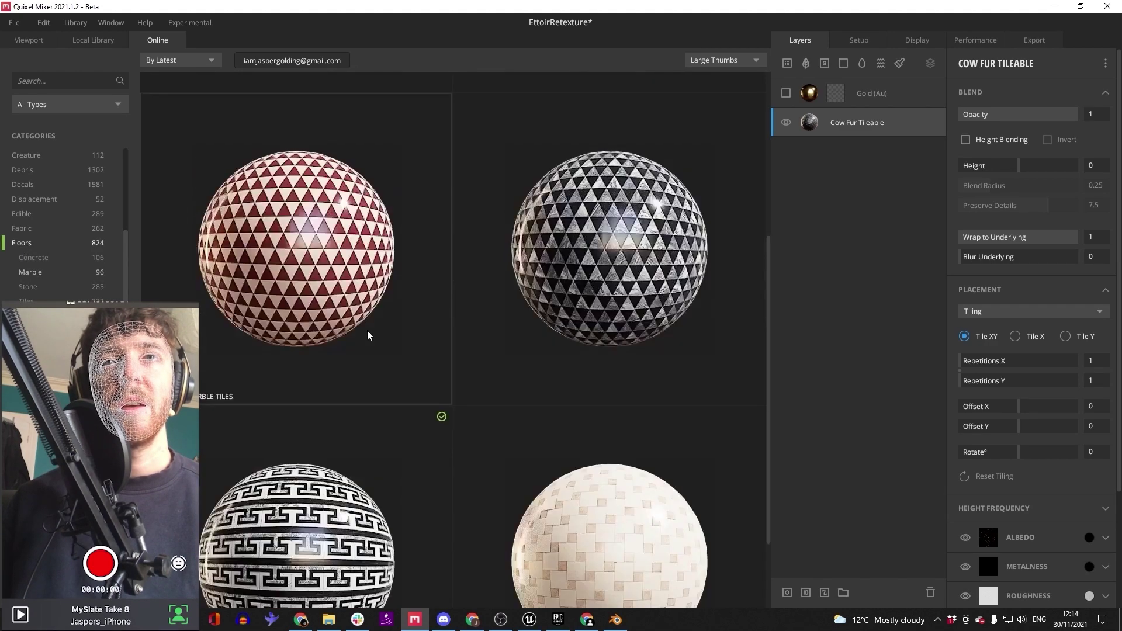
pyautogui.scroll(5, 358, 391)
pyautogui.click(295, 227)
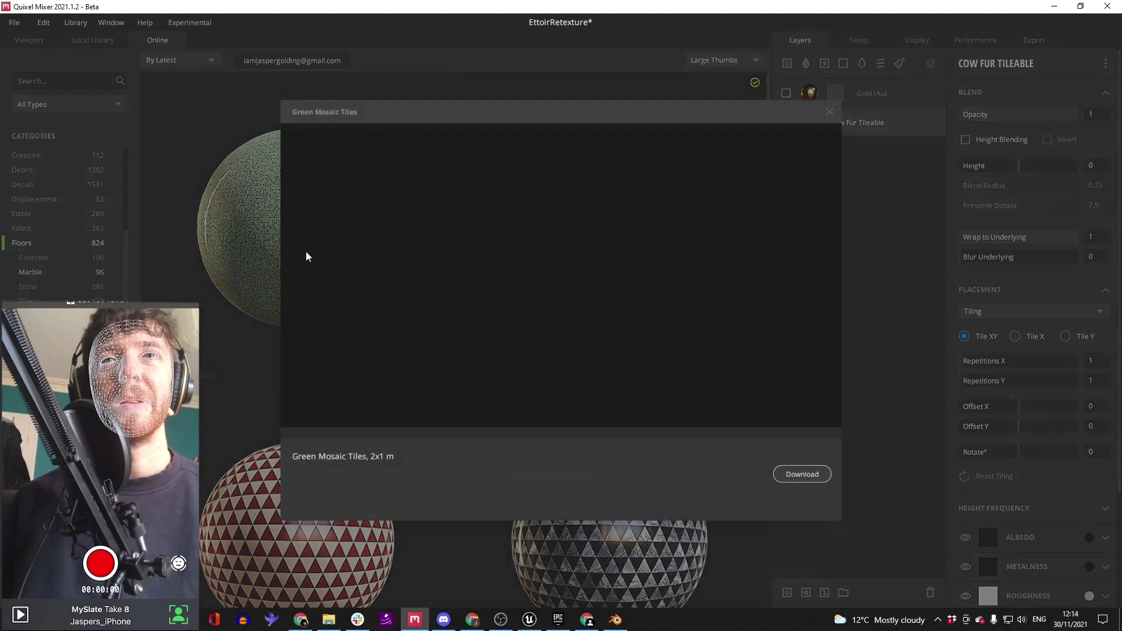
pyautogui.click(801, 474)
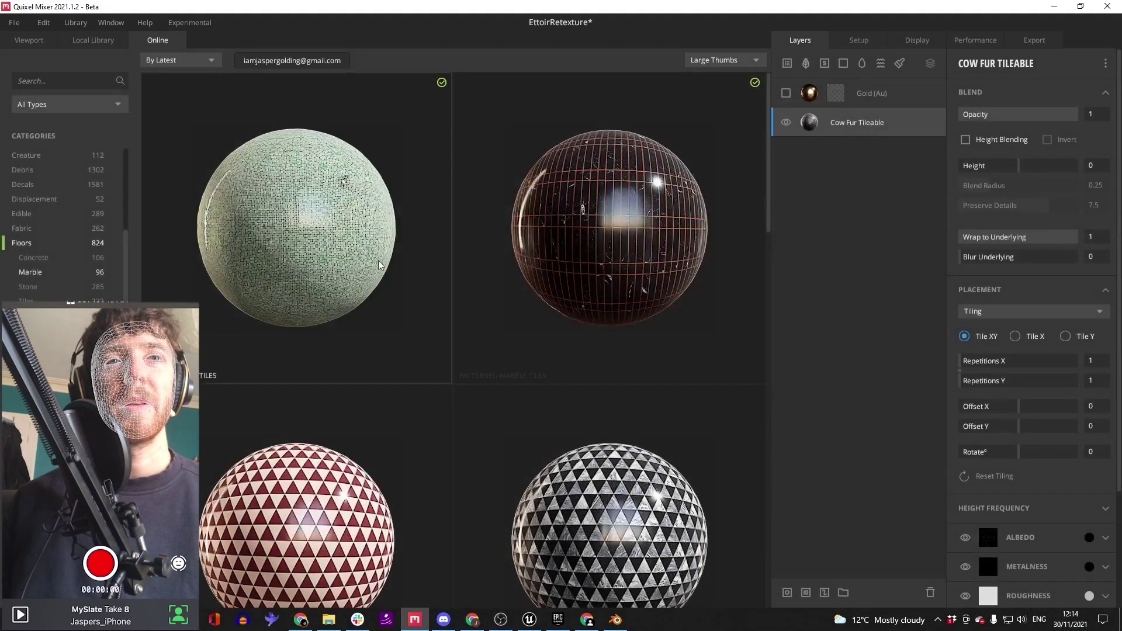
# Find the Black And White Marble Tiles material (0.6x0.6 m) among the online marble floors and download it
pyautogui.scroll(-4, 415, 338)
pyautogui.scroll(-10, 415, 338)
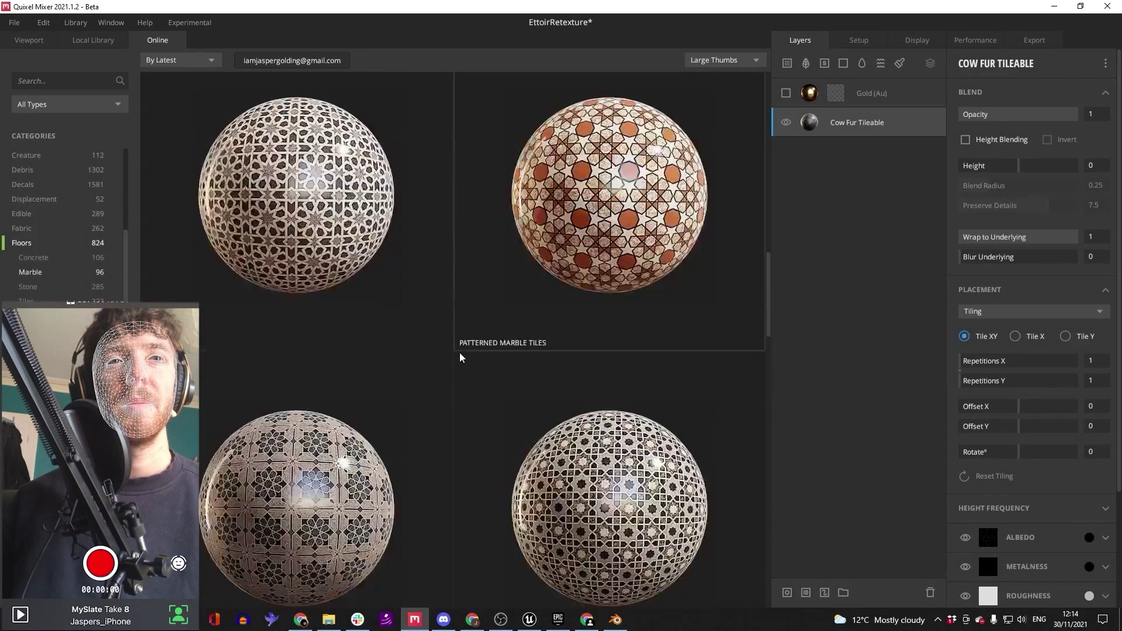
pyautogui.scroll(-10, 468, 357)
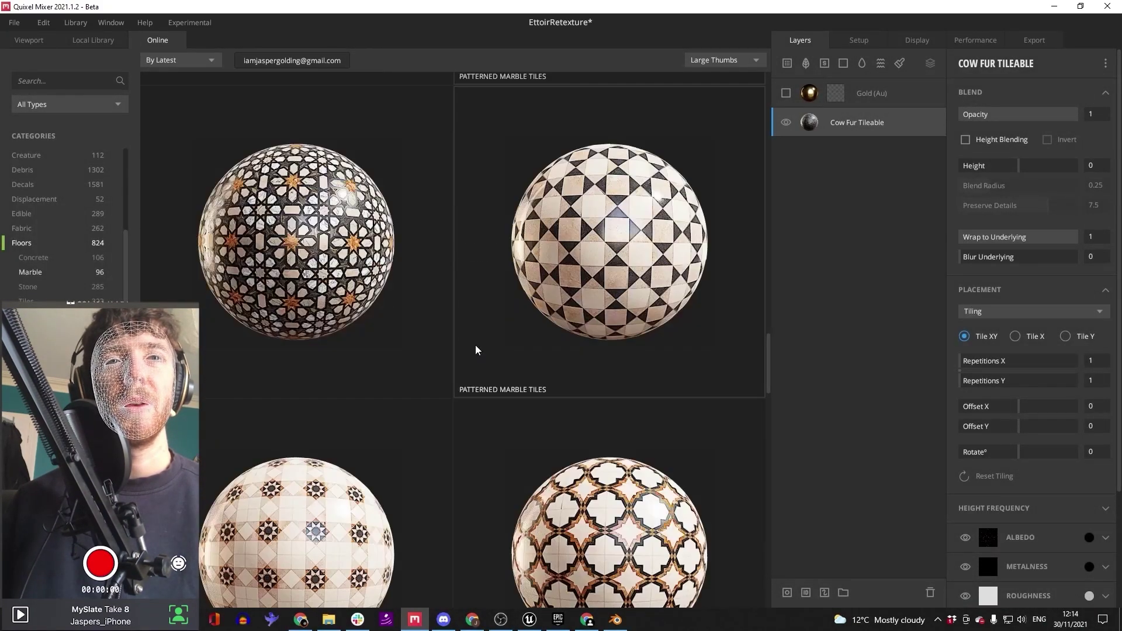
pyautogui.scroll(-5, 459, 365)
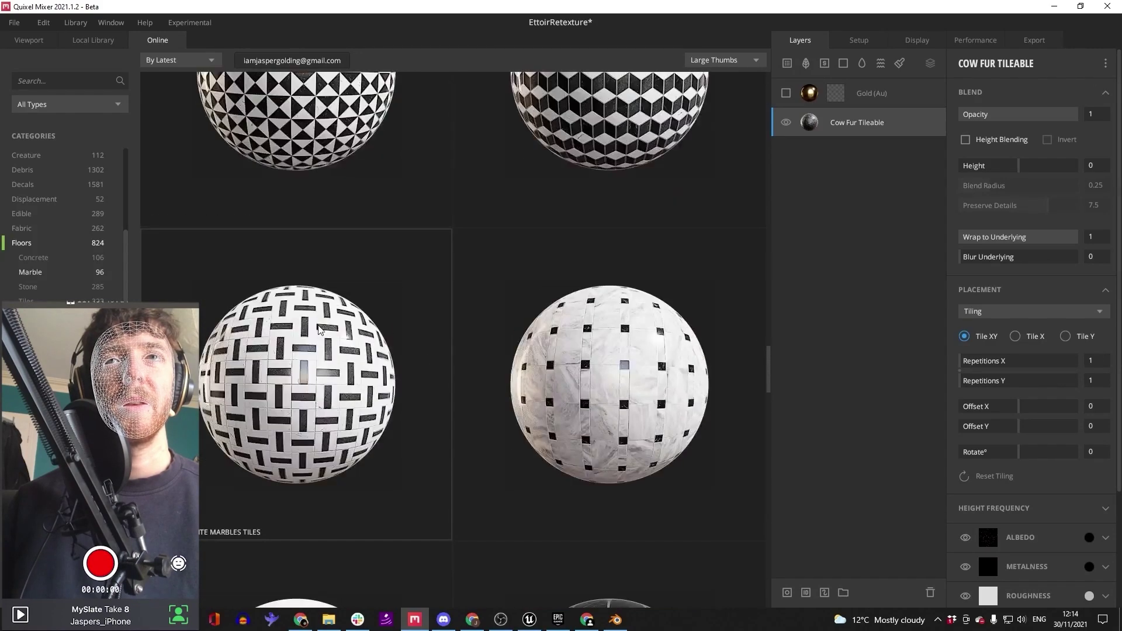
pyautogui.click(339, 351)
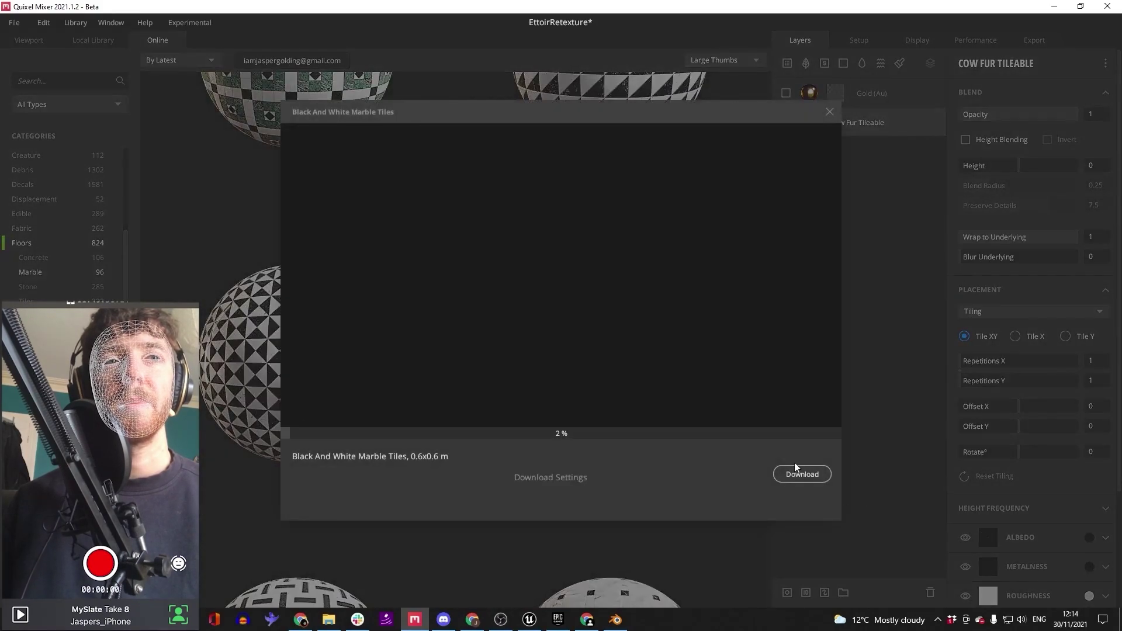
pyautogui.click(799, 472)
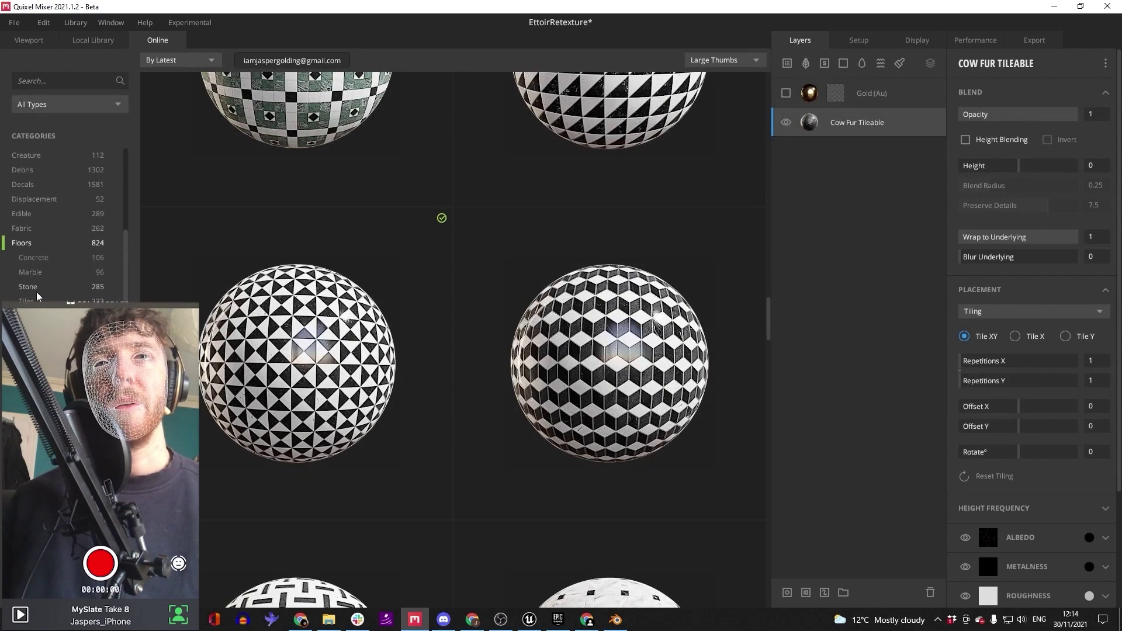
# Download the Flagstone Floor material (1x1 m) from the online Stone floors category
pyautogui.click(37, 292)
pyautogui.scroll(-3, 339, 302)
pyautogui.scroll(3, 362, 311)
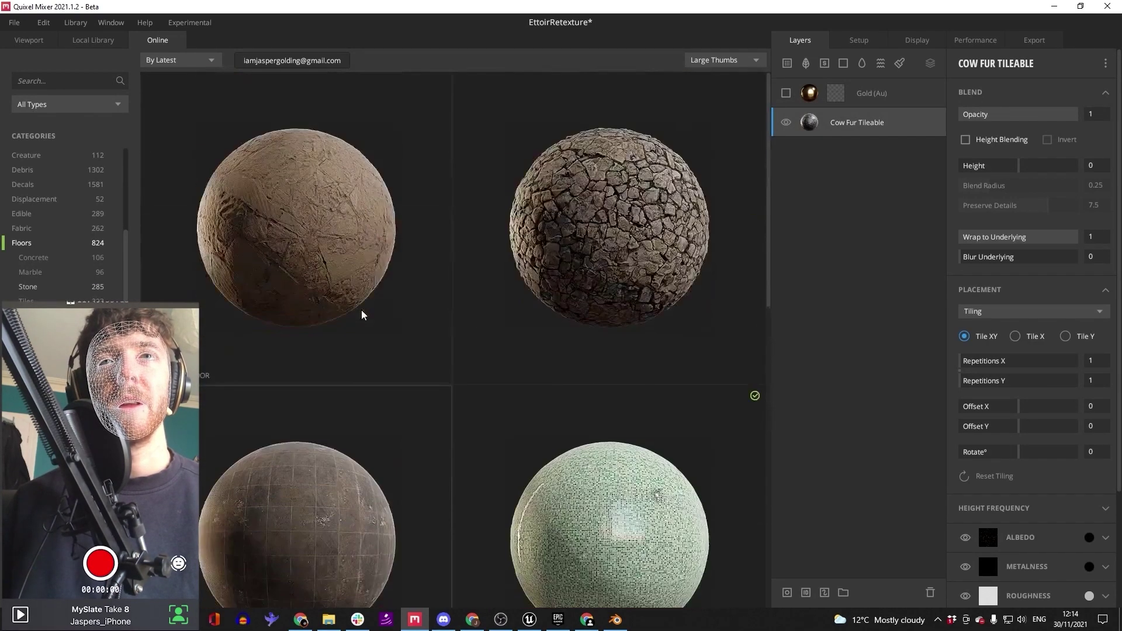
pyautogui.click(609, 225)
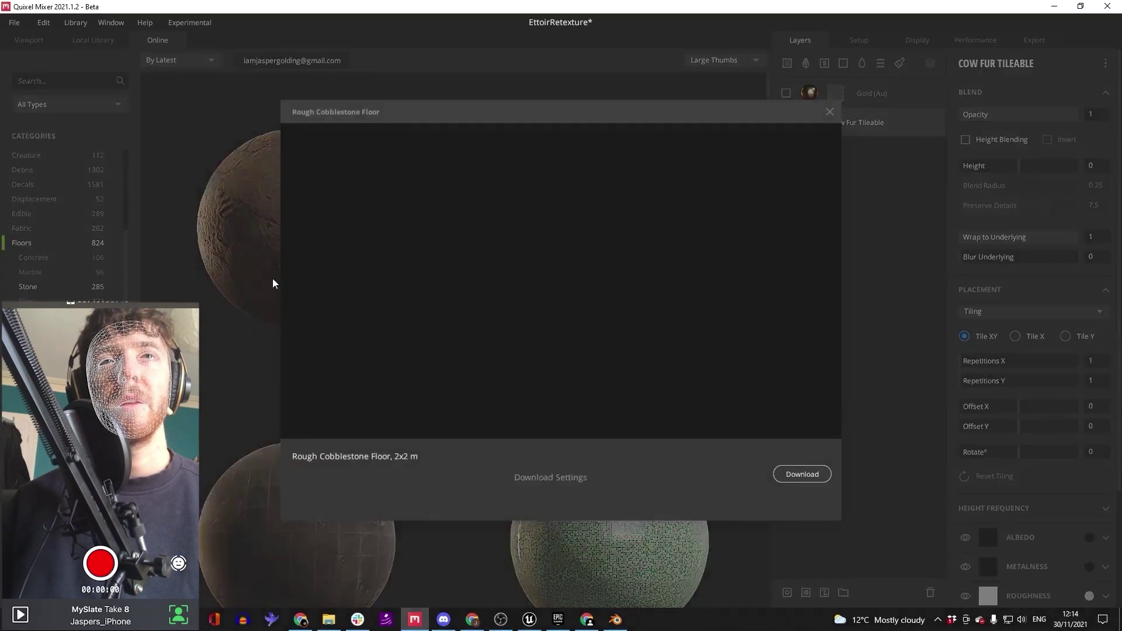
pyautogui.click(221, 241)
pyautogui.click(802, 474)
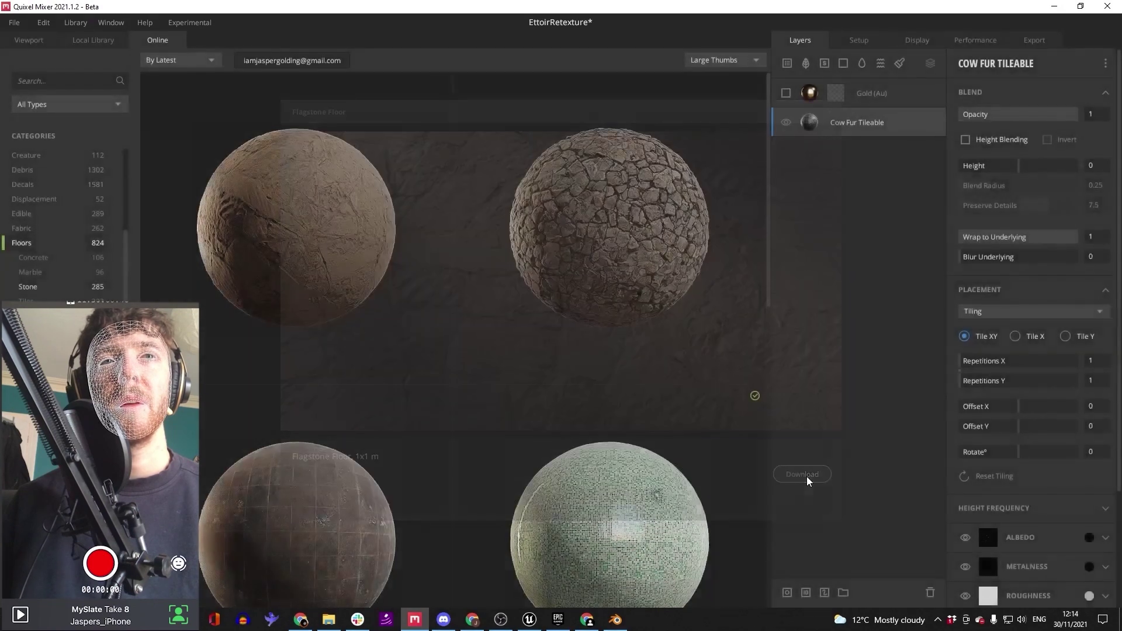
# Browse the mossy ground surfaces in the online library
pyautogui.scroll(-3, 363, 327)
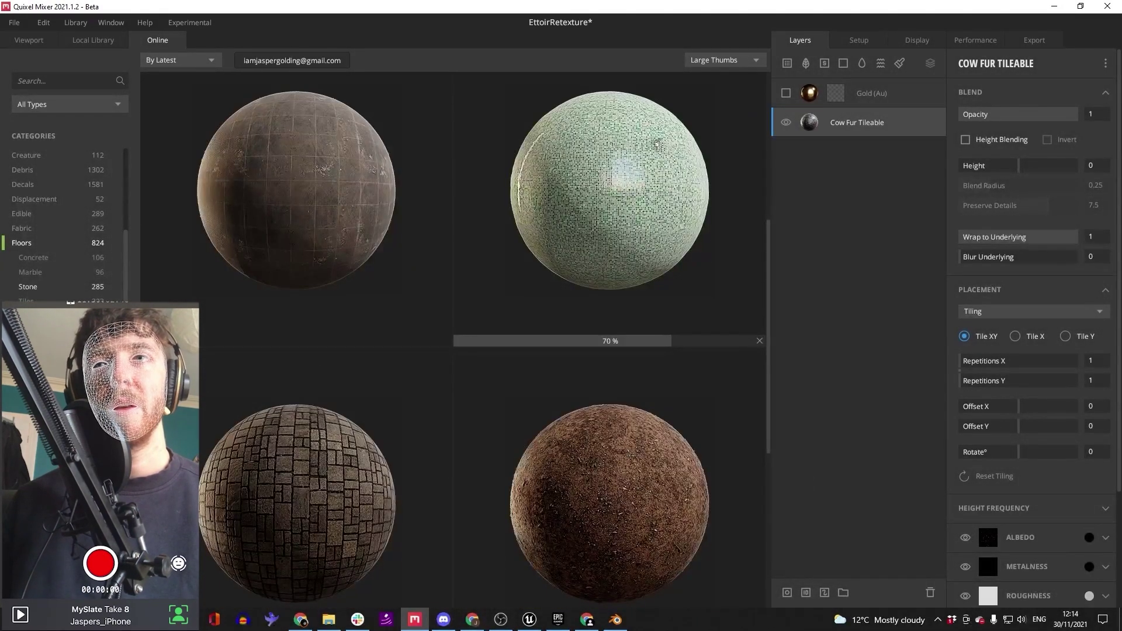
pyautogui.click(35, 388)
pyautogui.scroll(-5, 606, 461)
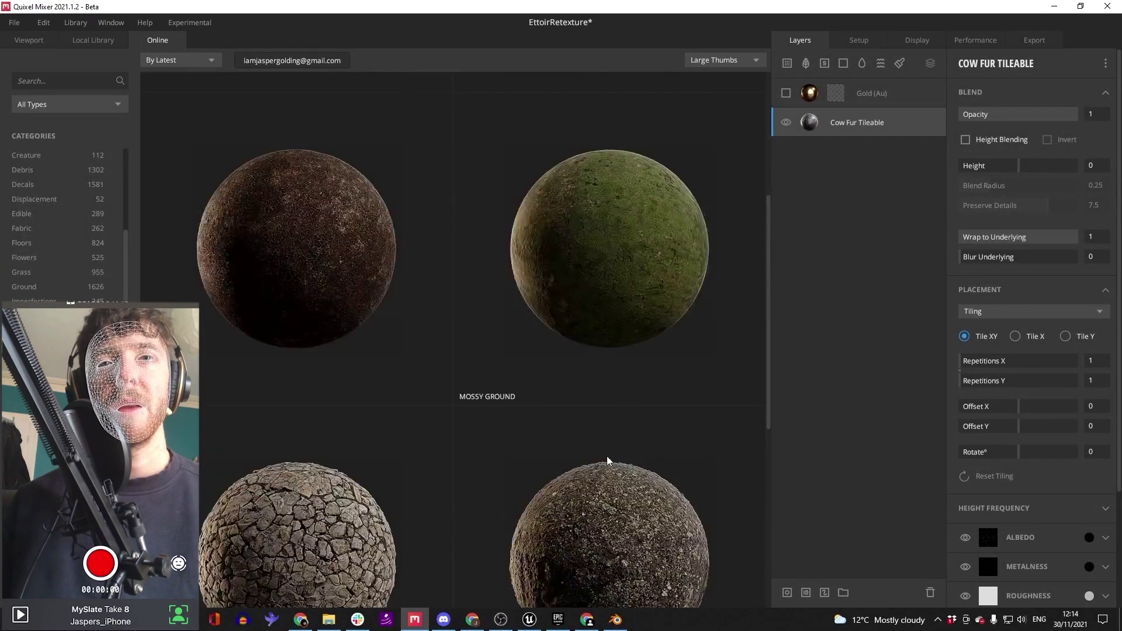
pyautogui.scroll(-3, 607, 460)
pyautogui.scroll(-5, 346, 305)
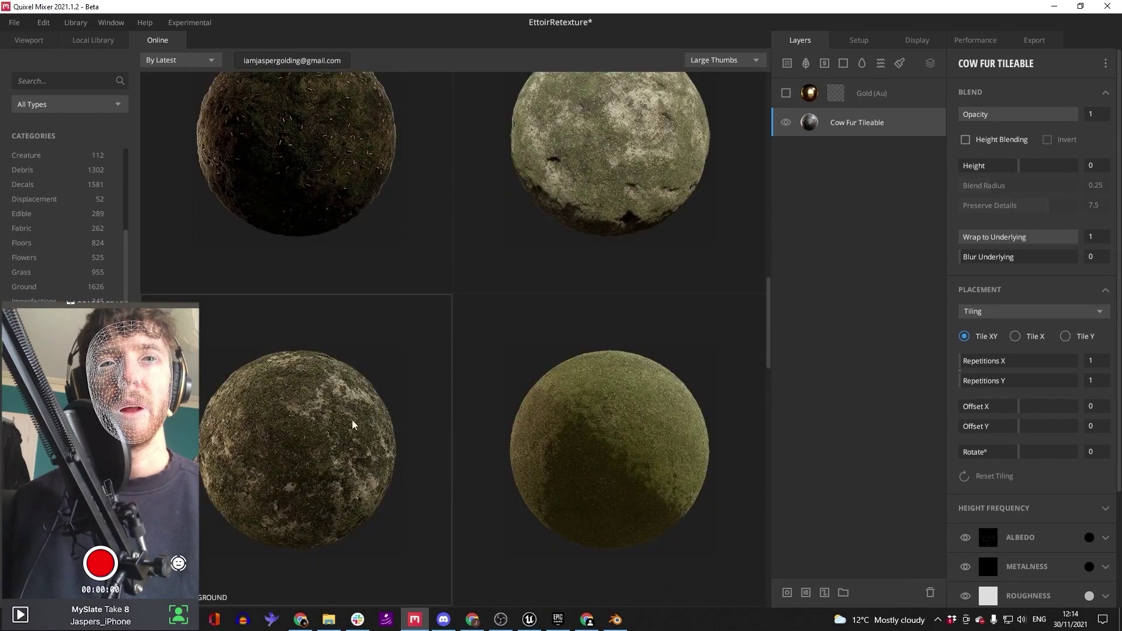
pyautogui.scroll(-5, 328, 336)
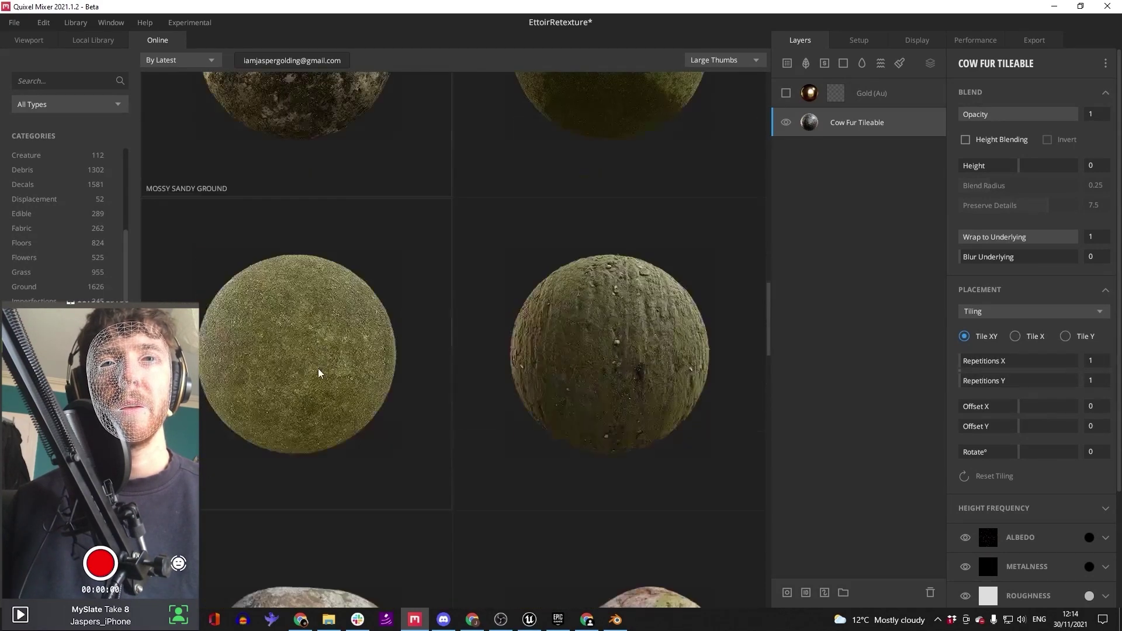
# Clear the Nature filter in the local library and add Black And White Marble Tiles as a layer above Cow Fur Tileable
pyautogui.click(93, 40)
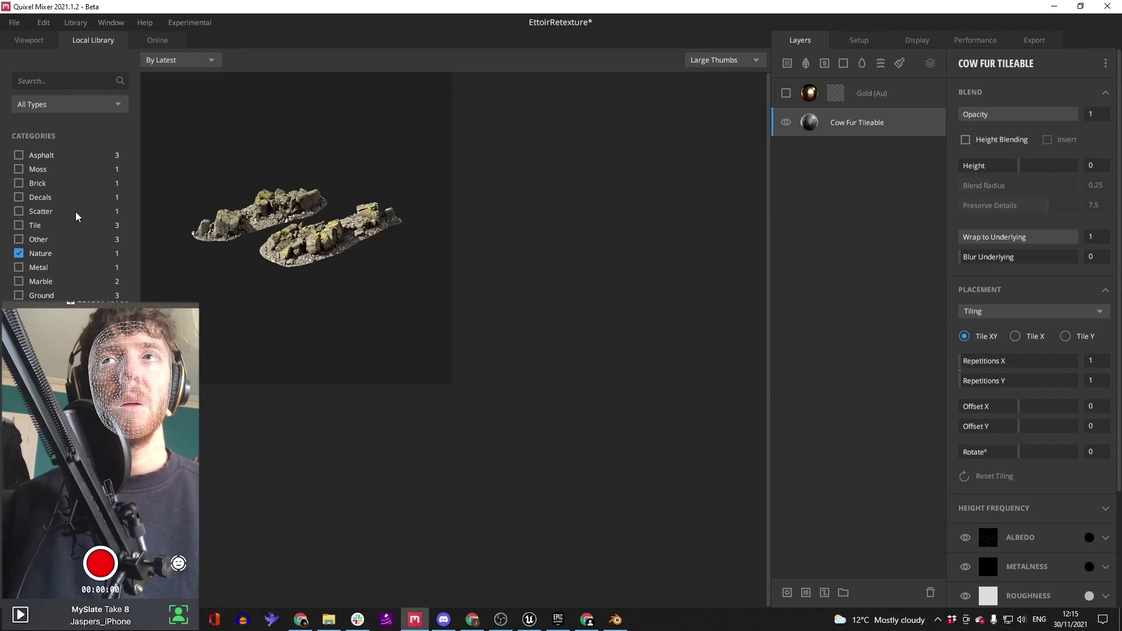
pyautogui.click(19, 257)
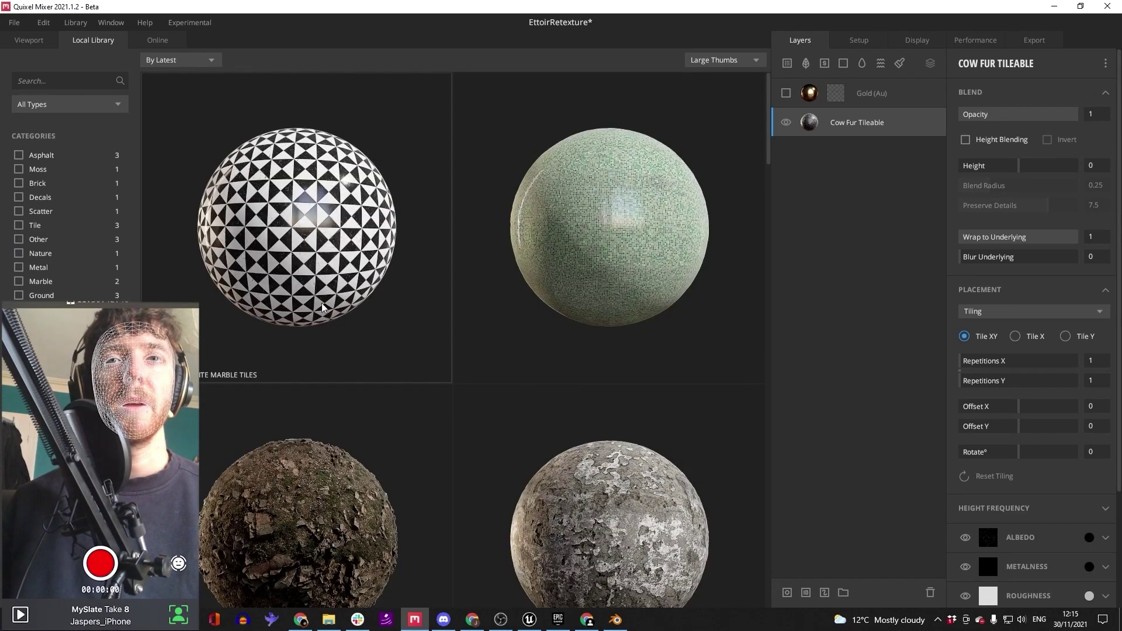
pyautogui.click(314, 201)
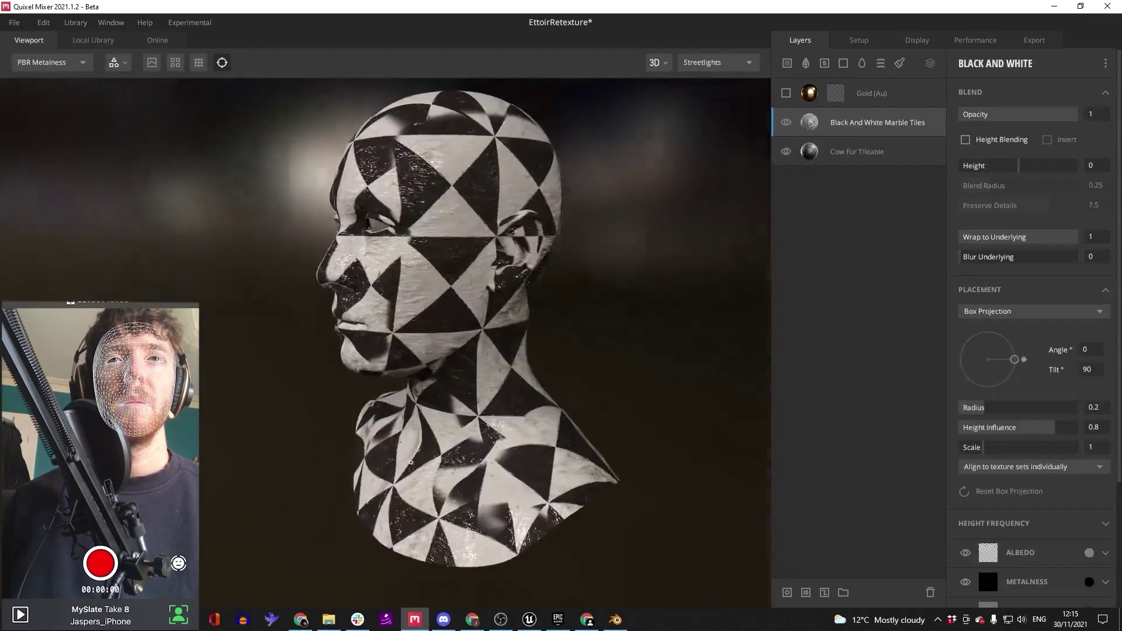
# Set the marble tiles layer's box projection to angle 84.80°, tilt 43.22° and scale 0.209
pyautogui.moveTo(170, 485); pyautogui.dragTo(388, 452)
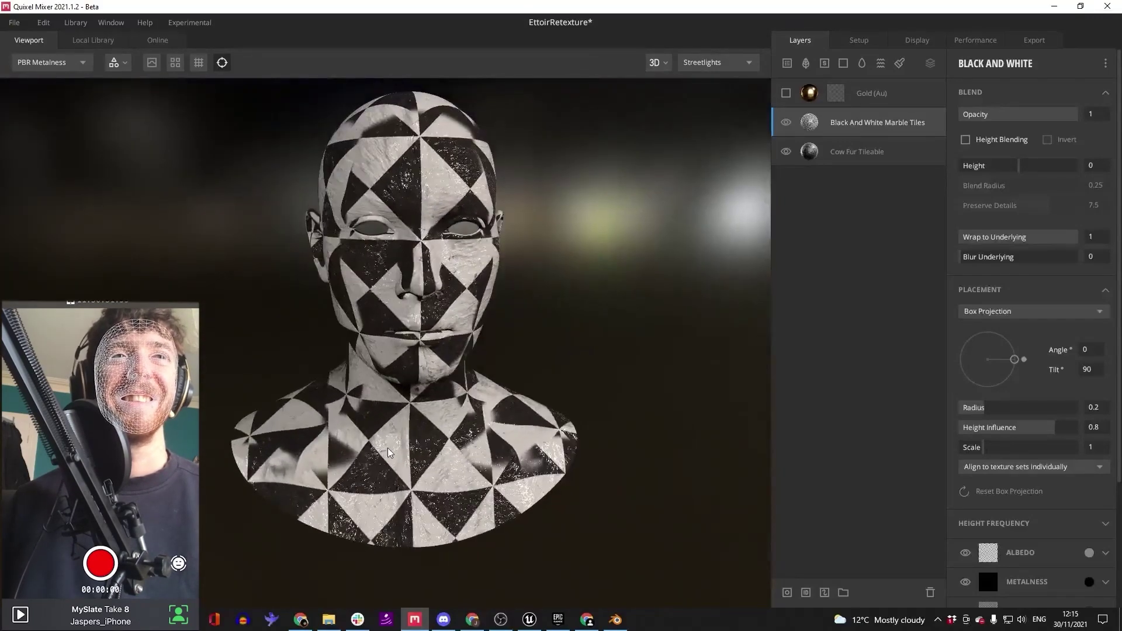
pyautogui.moveTo(975, 358); pyautogui.dragTo(985, 351)
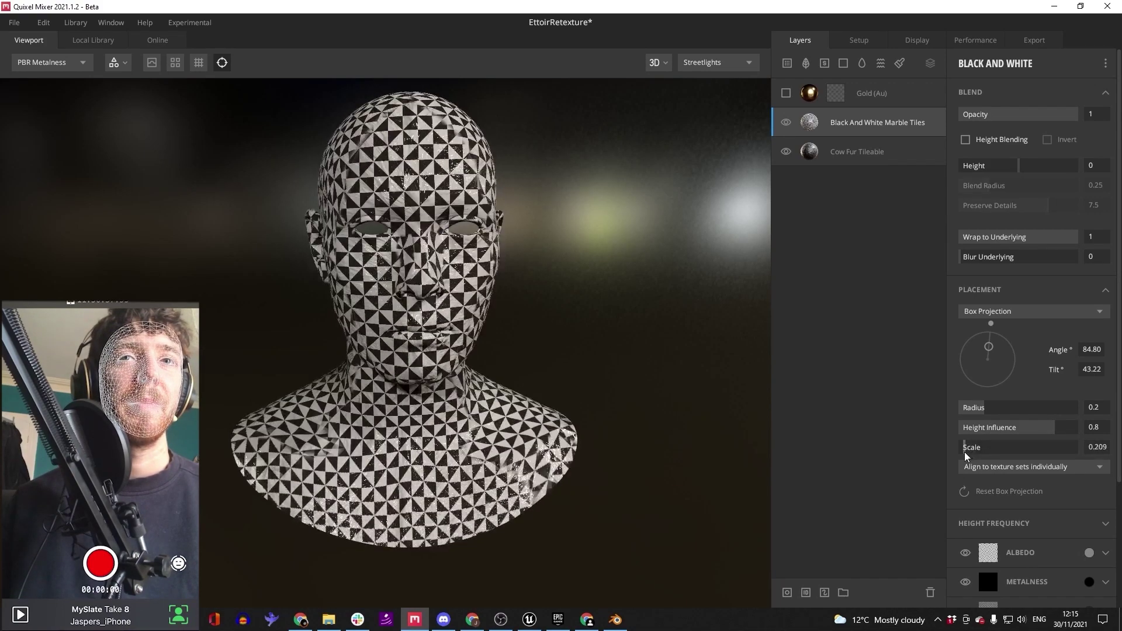
# Enlarge the marble tiles' box projection to scale 3.784 and rotate it to angle -18.43° and tilt 50.79°
pyautogui.moveTo(327, 447); pyautogui.dragTo(462, 442)
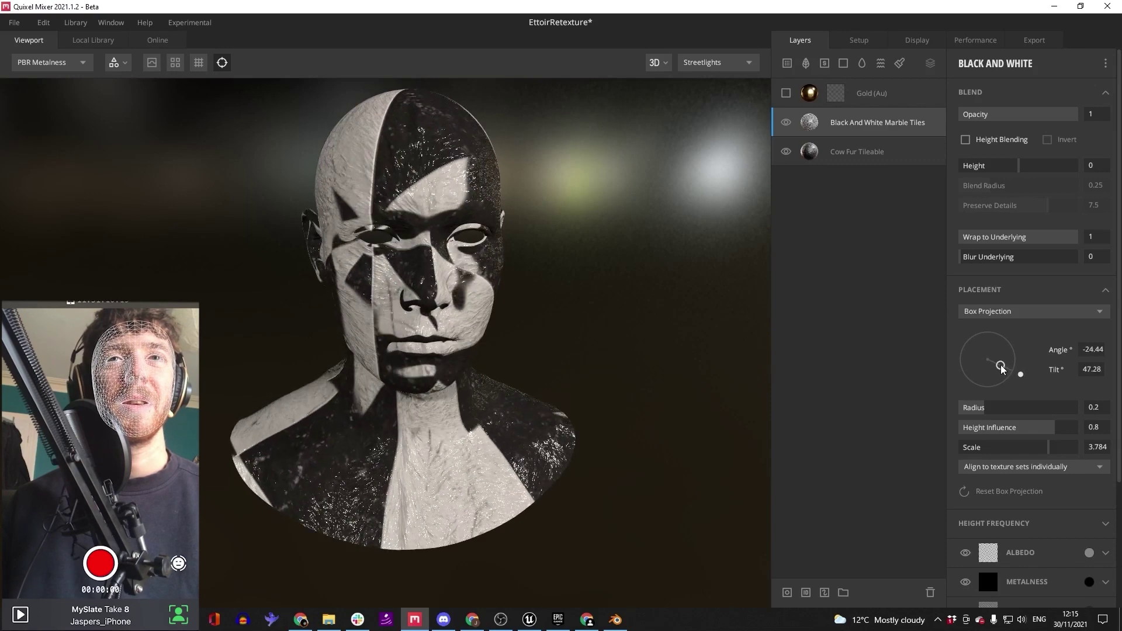
pyautogui.moveTo(1001, 368); pyautogui.dragTo(996, 364)
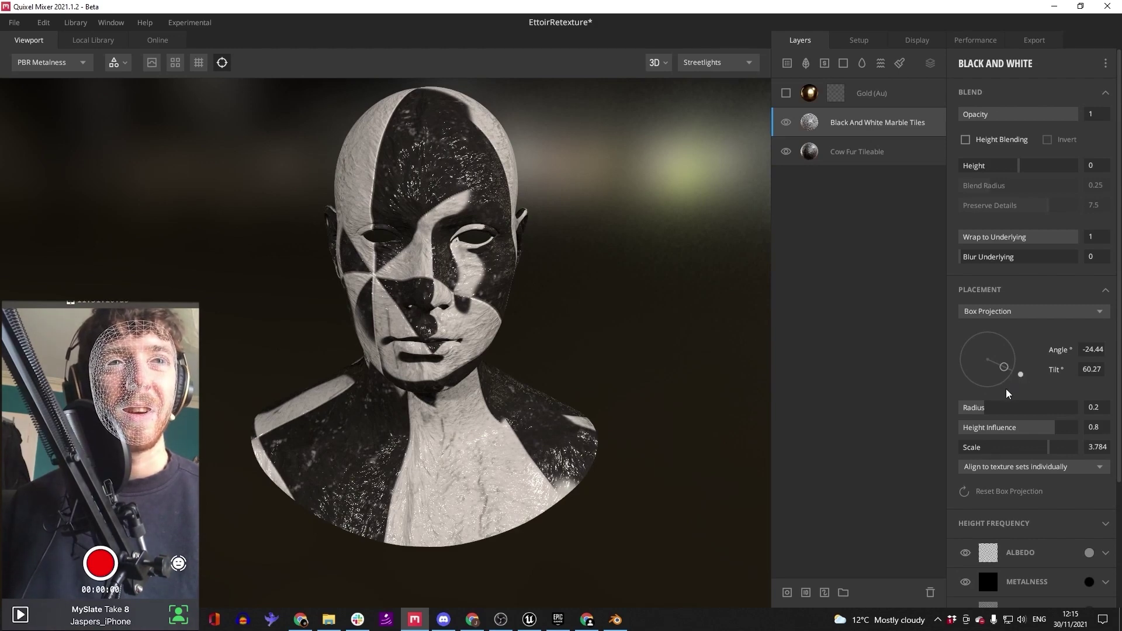
pyautogui.moveTo(487, 341); pyautogui.dragTo(433, 357)
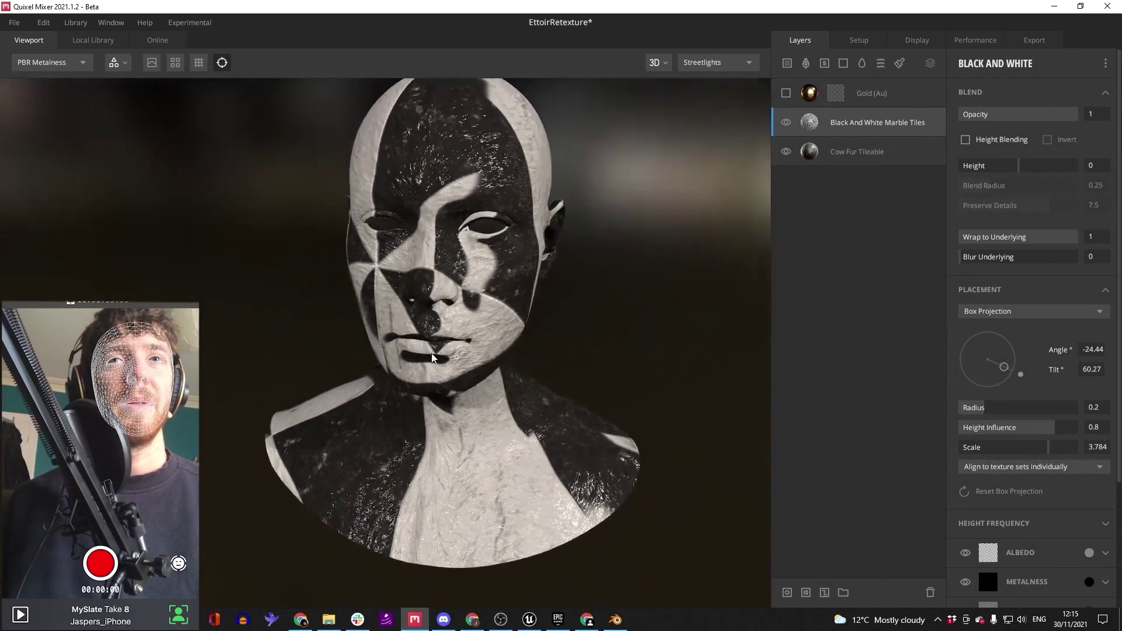
pyautogui.moveTo(990, 360); pyautogui.dragTo(1003, 365)
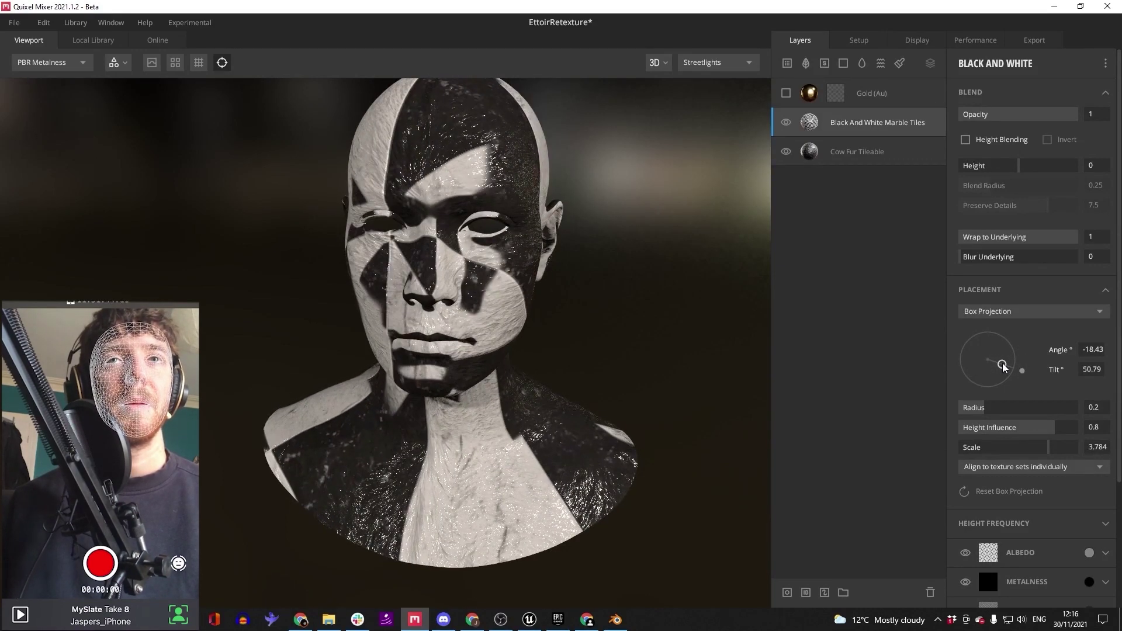
pyautogui.moveTo(296, 365); pyautogui.dragTo(417, 421)
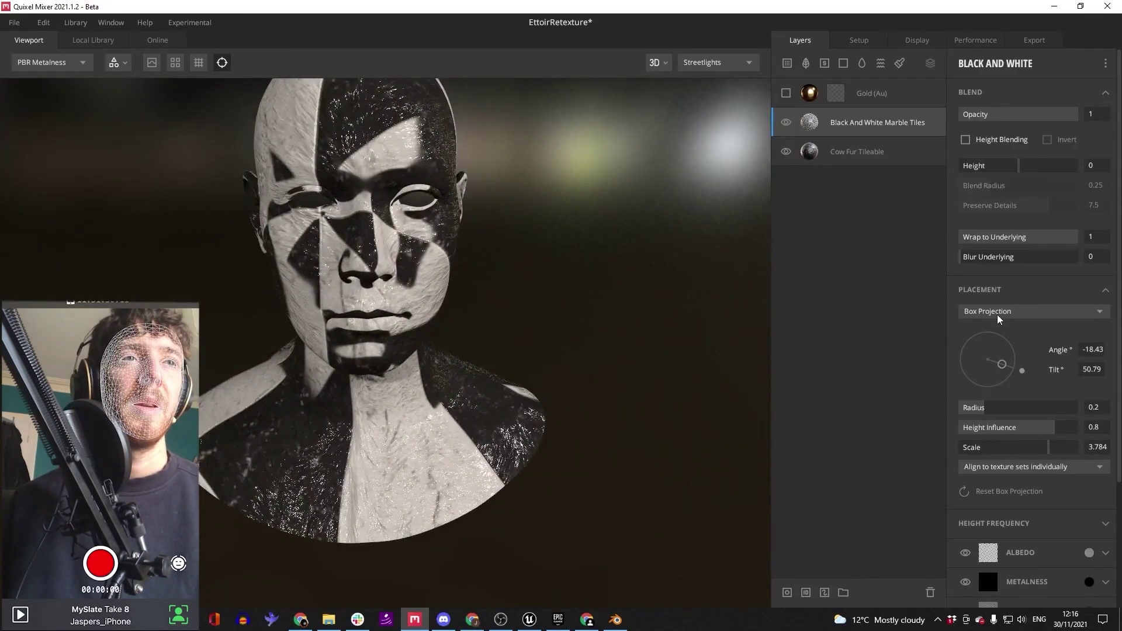
# Change the marble tiles layer's placement to Tiling and set Repetitions X to 6
pyautogui.click(999, 318)
pyautogui.click(994, 329)
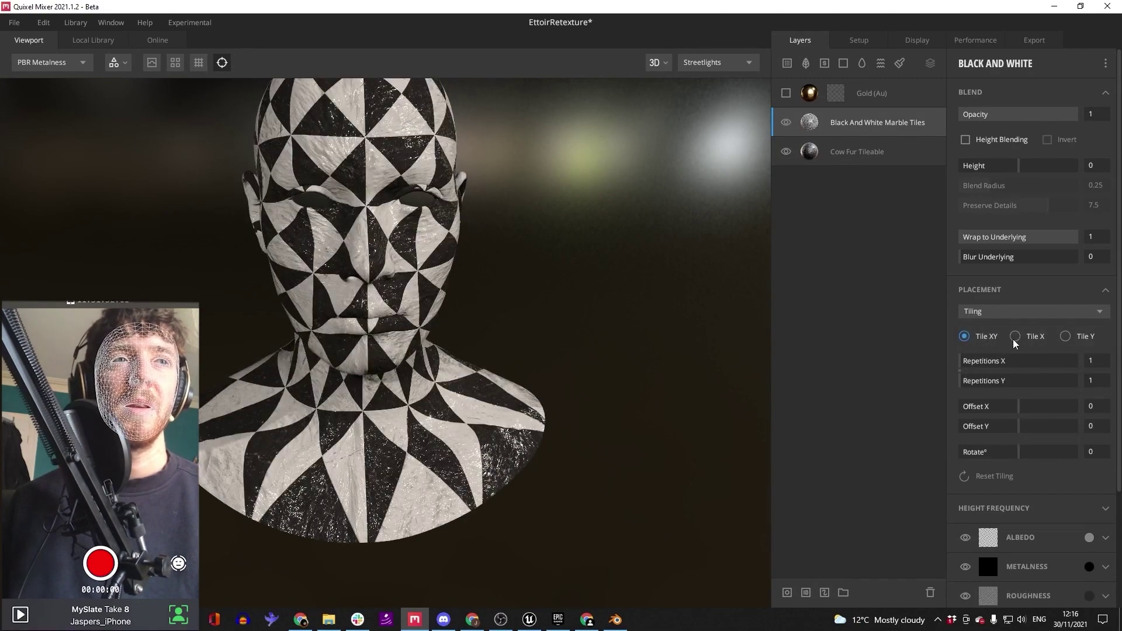
pyautogui.moveTo(992, 362); pyautogui.dragTo(997, 374)
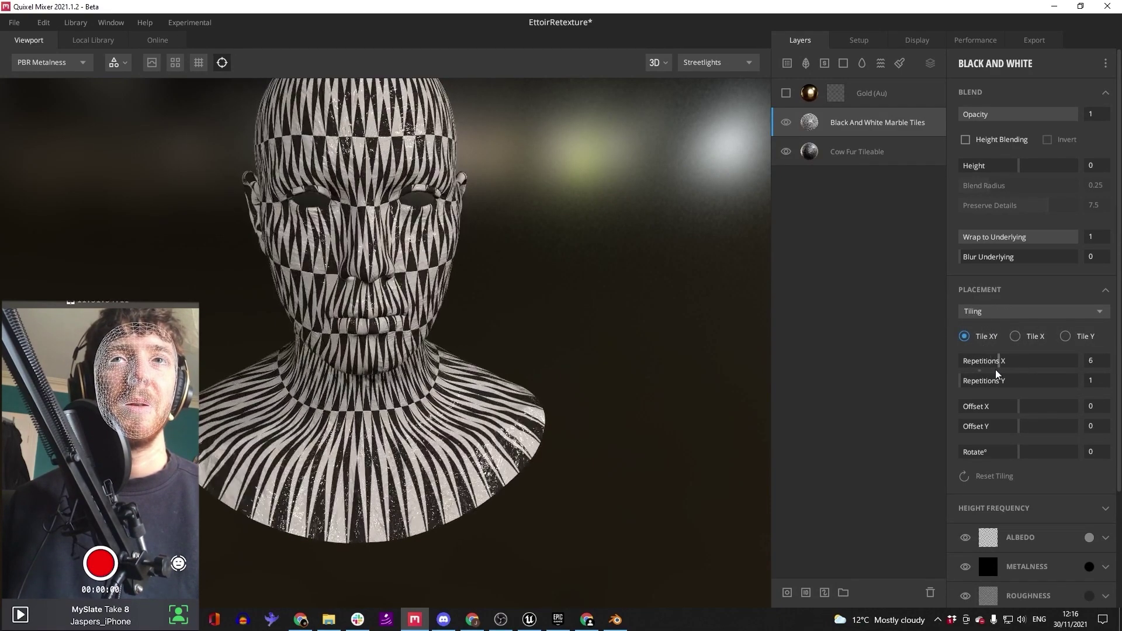
pyautogui.moveTo(320, 415); pyautogui.dragTo(331, 351)
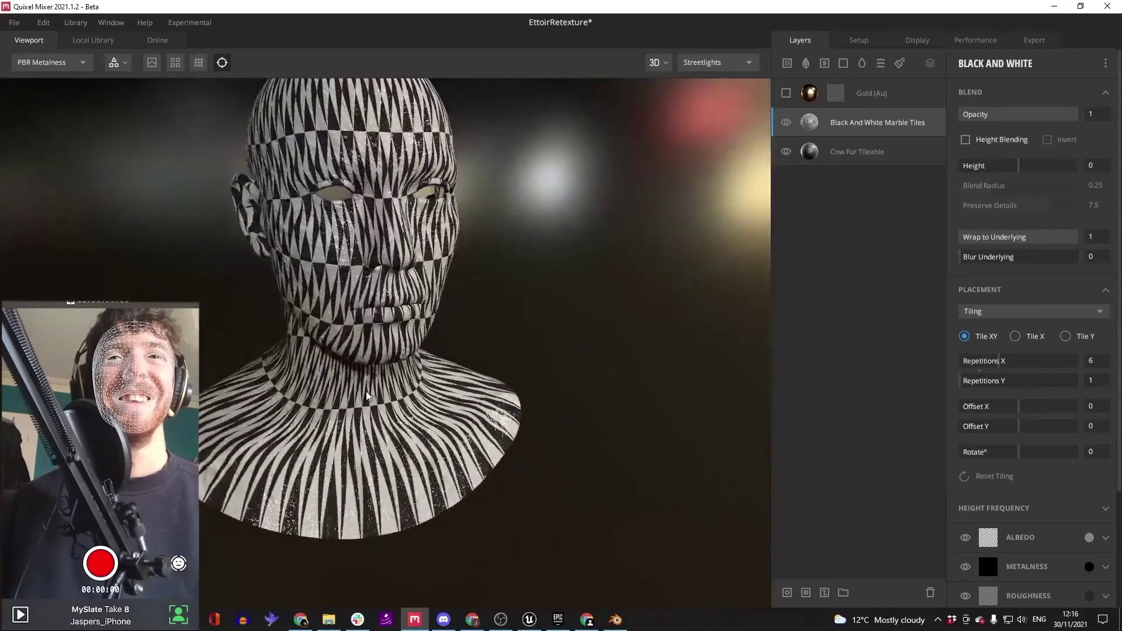
# Shift the marble tiles layer's tiling to Offset X -0.816 and Offset Y -0.821
pyautogui.moveTo(331, 351); pyautogui.dragTo(386, 418, button='middle')
pyautogui.moveTo(1013, 413); pyautogui.dragTo(973, 432)
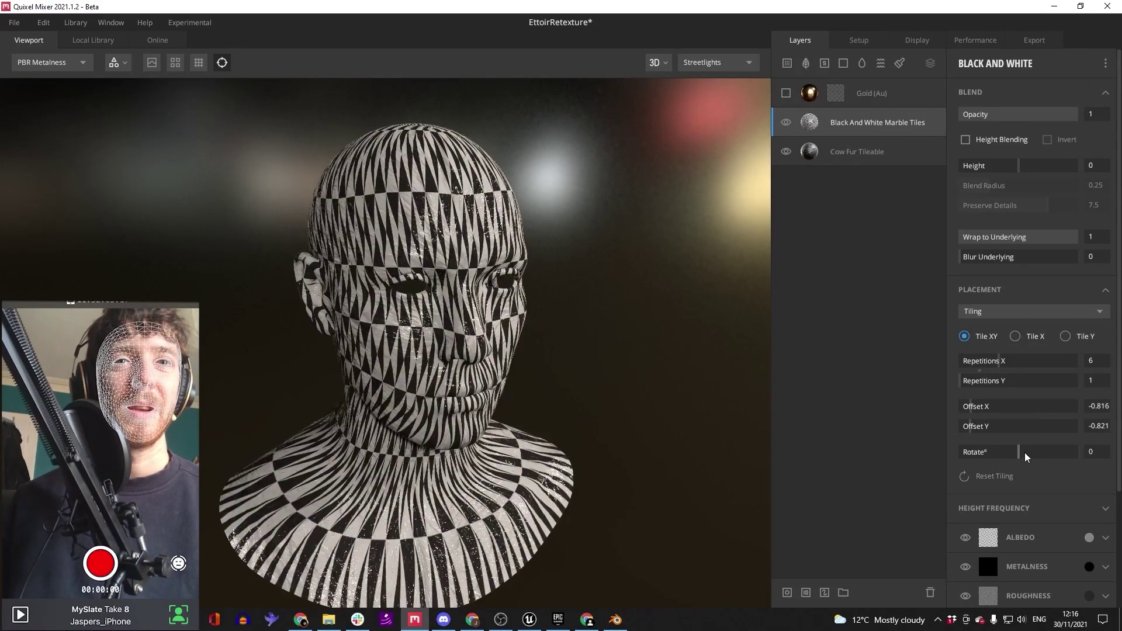
pyautogui.moveTo(426, 481); pyautogui.dragTo(408, 460)
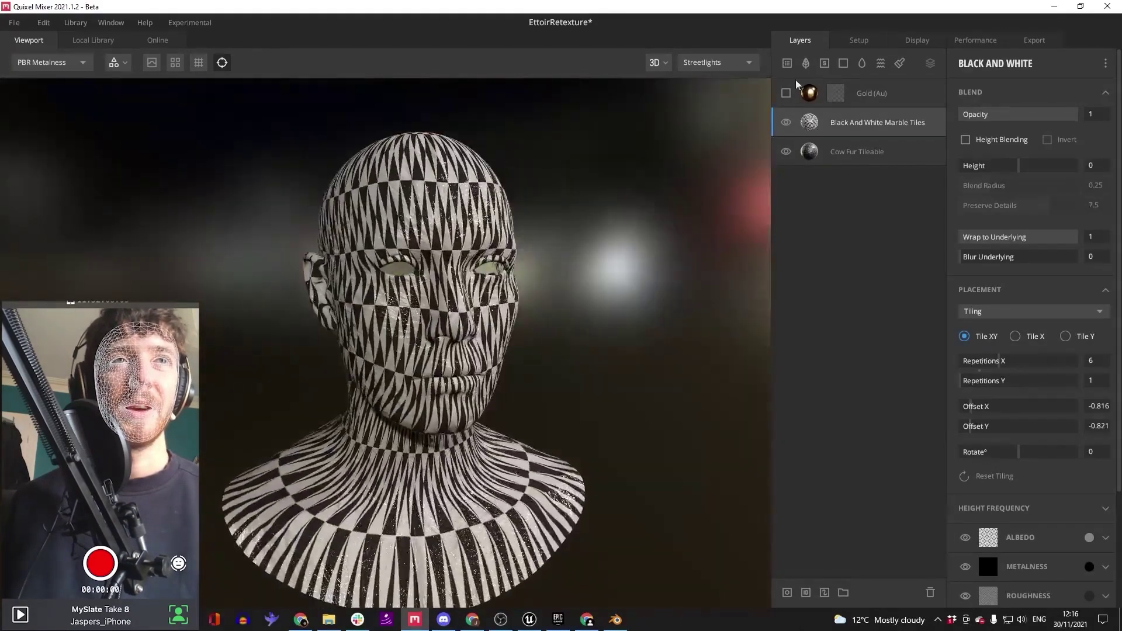
# Show the Gold (Au) layer and rotate its box projection to angle 17.44° and tilt 71.78°
pyautogui.click(782, 96)
pyautogui.click(875, 98)
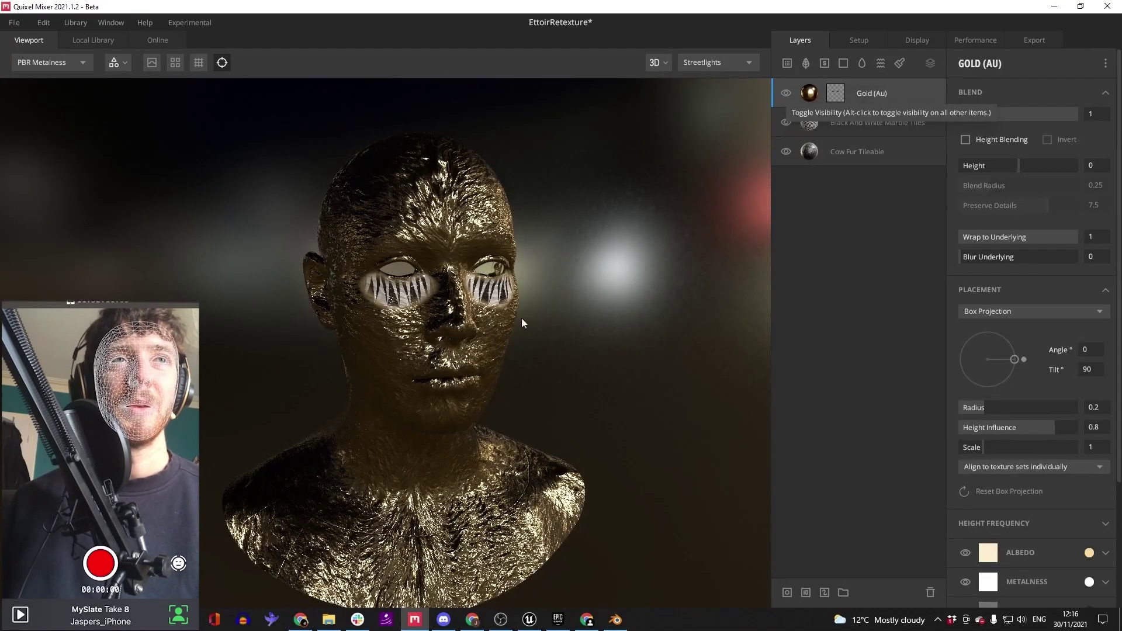
pyautogui.moveTo(1000, 358); pyautogui.dragTo(1011, 356)
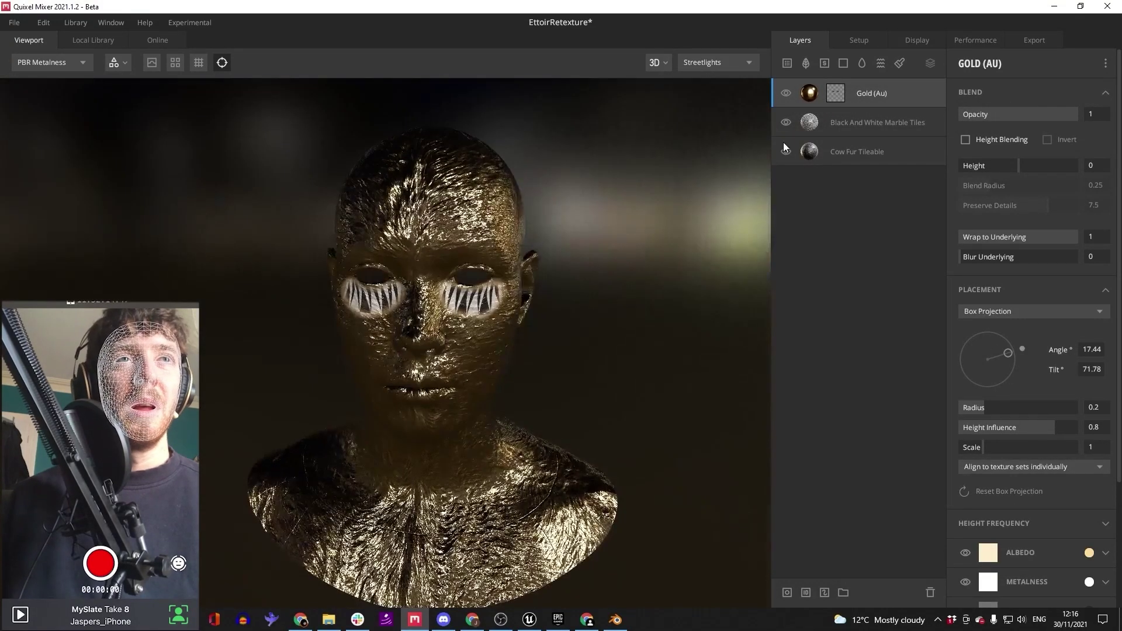
# Delete the Gold (Au) layer's existing mask and add a new mask stack containing a Normal component
pyautogui.click(837, 95)
pyautogui.press('Delete')
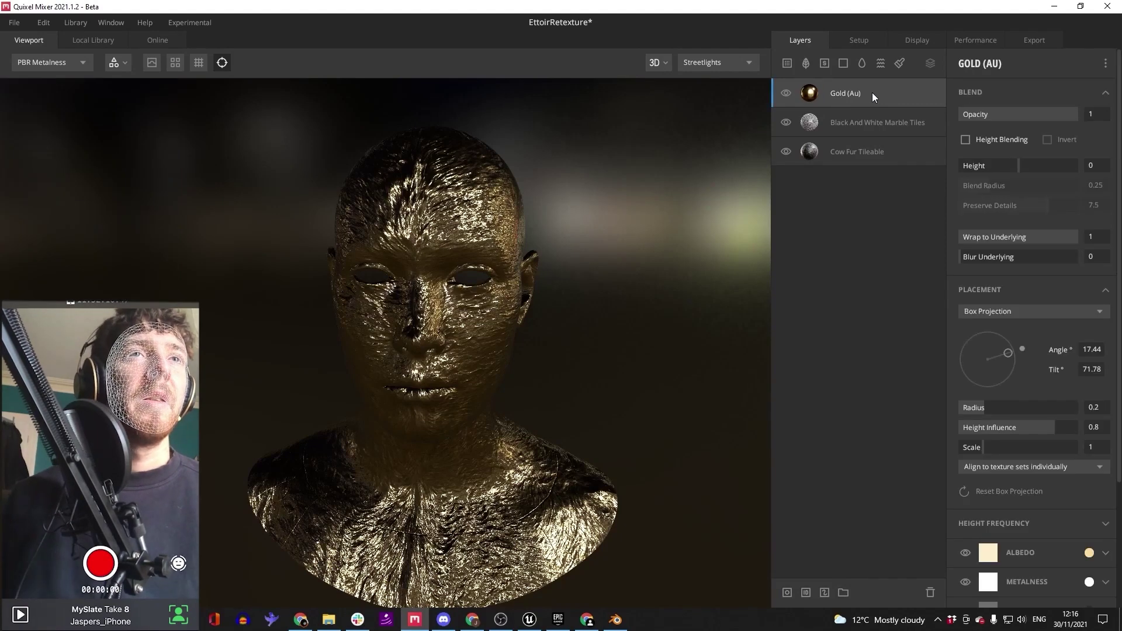
pyautogui.click(787, 592)
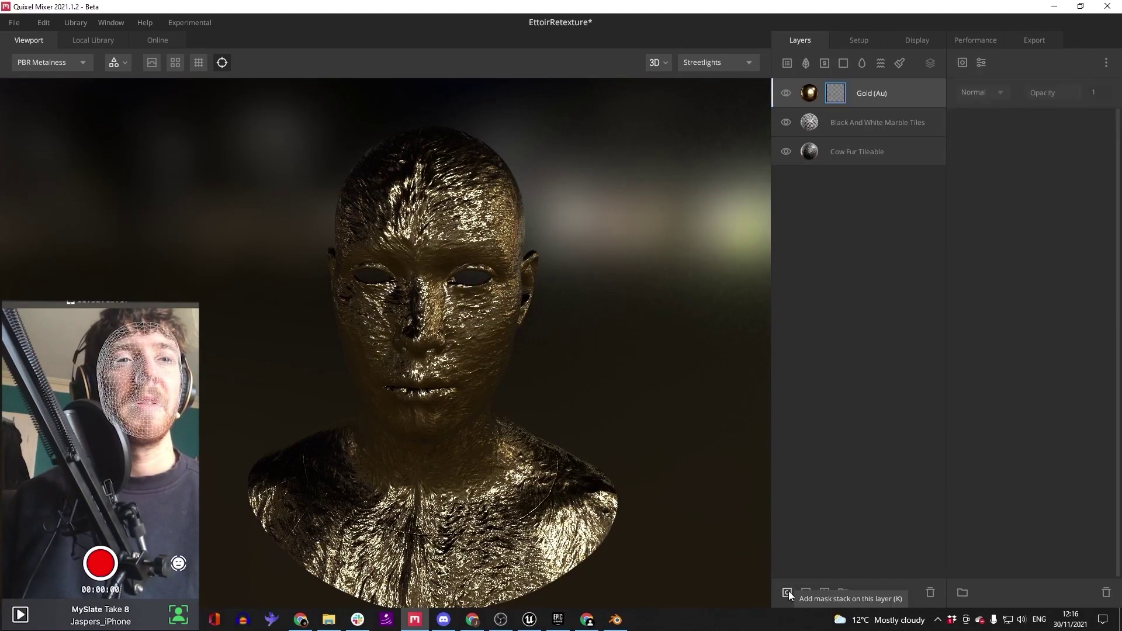
pyautogui.click(963, 63)
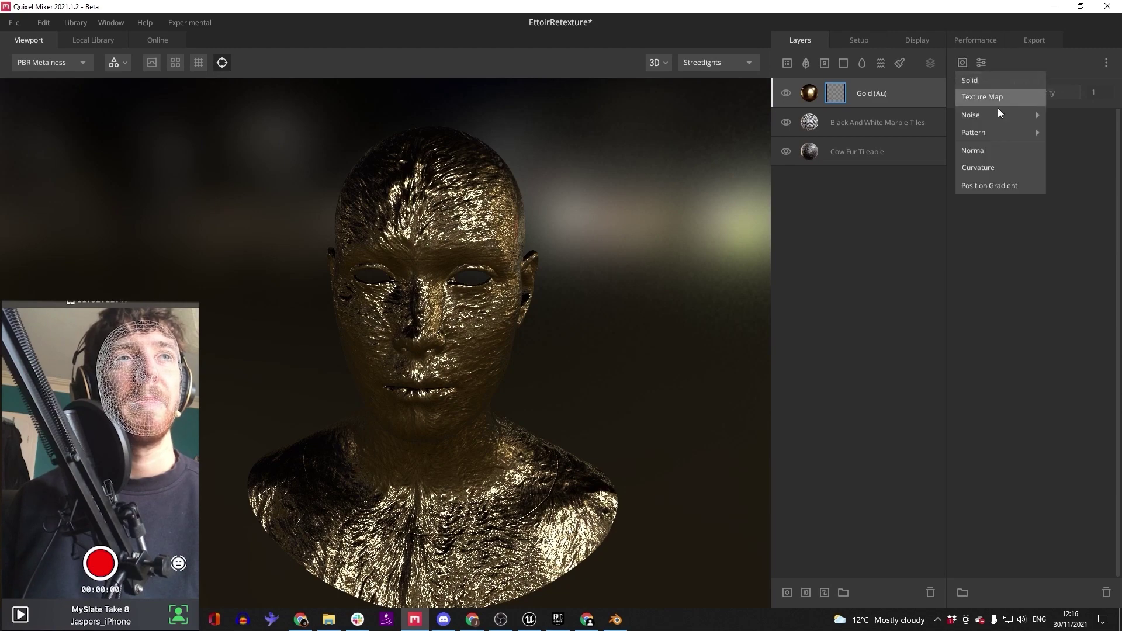
pyautogui.click(1003, 152)
# Try different directions for the gold layer's Normal mask, ending at angle 112.3° and tilt 35.97°
pyautogui.moveTo(672, 410); pyautogui.dragTo(251, 433)
pyautogui.moveTo(1018, 186); pyautogui.dragTo(983, 176)
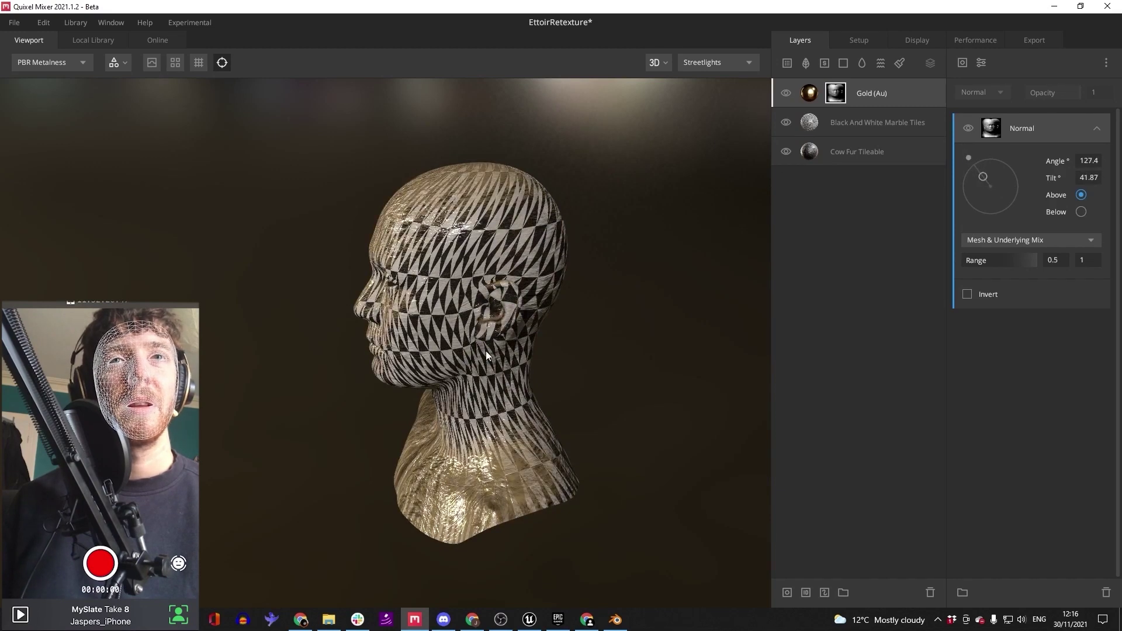
pyautogui.moveTo(486, 351); pyautogui.dragTo(756, 332)
pyautogui.moveTo(1002, 197)
pyautogui.mouseDown()
pyautogui.moveTo(963, 199)
pyautogui.moveTo(985, 185)
pyautogui.mouseUp()
pyautogui.moveTo(587, 394); pyautogui.dragTo(554, 384)
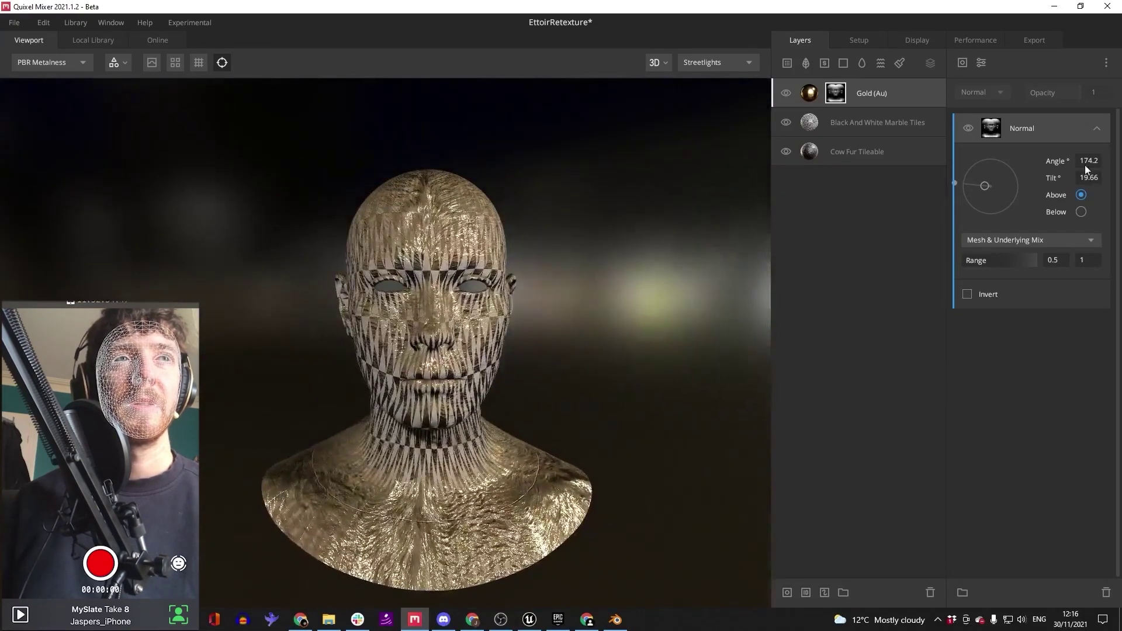
pyautogui.moveTo(991, 173)
pyautogui.mouseDown()
pyautogui.moveTo(1002, 174)
pyautogui.moveTo(986, 178)
pyautogui.mouseUp()
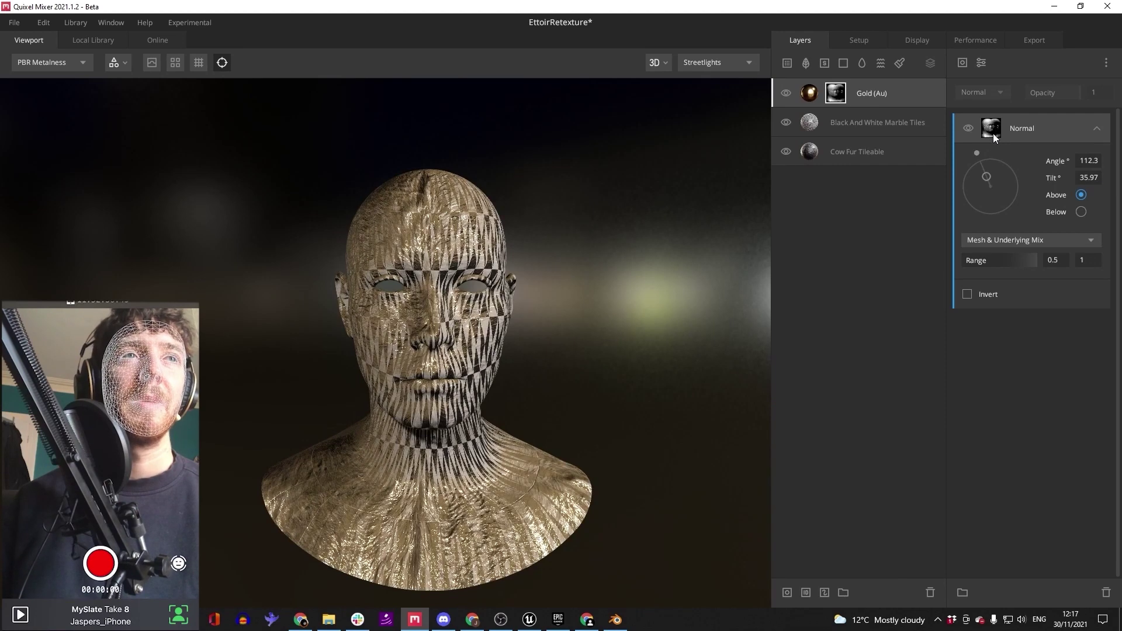
# Point the Normal mask to angle 59.03° and tilt 11.40°, and make it apply to surfaces Below
pyautogui.click(980, 188)
pyautogui.moveTo(980, 188)
pyautogui.mouseDown()
pyautogui.moveTo(999, 206)
pyautogui.moveTo(990, 178)
pyautogui.moveTo(977, 191)
pyautogui.moveTo(1000, 200)
pyautogui.moveTo(992, 183)
pyautogui.mouseUp()
pyautogui.click(1082, 212)
pyautogui.moveTo(495, 437); pyautogui.dragTo(614, 280)
# Try Mesh & Current Layer as the Normal mask's source and settle on Mesh & Base Normal Map
pyautogui.click(997, 243)
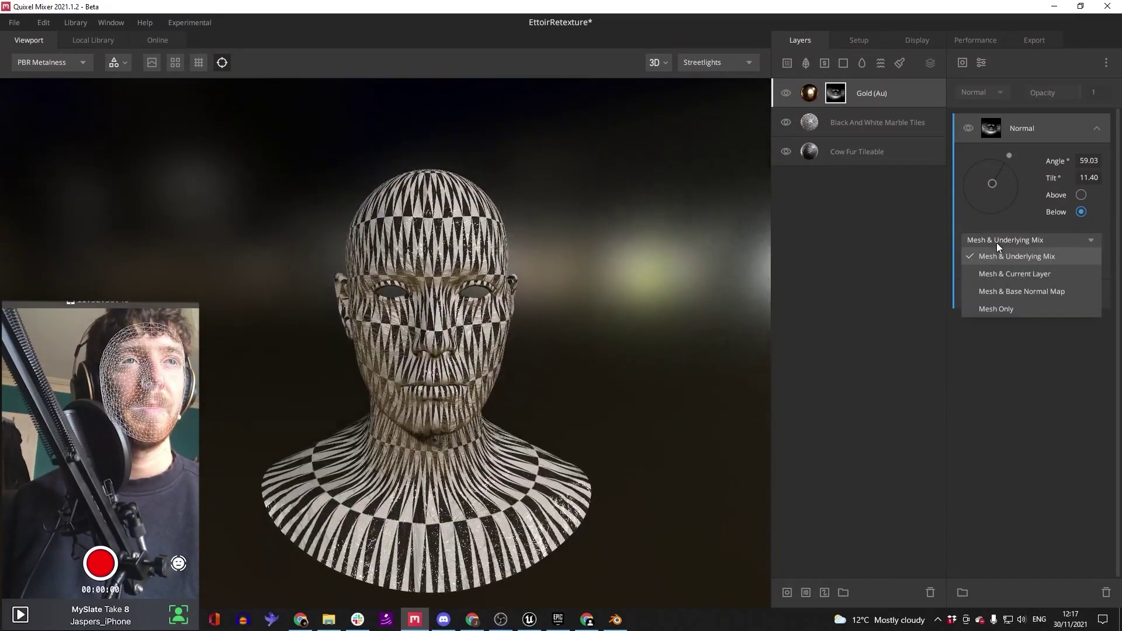
pyautogui.click(1003, 274)
pyautogui.click(1004, 242)
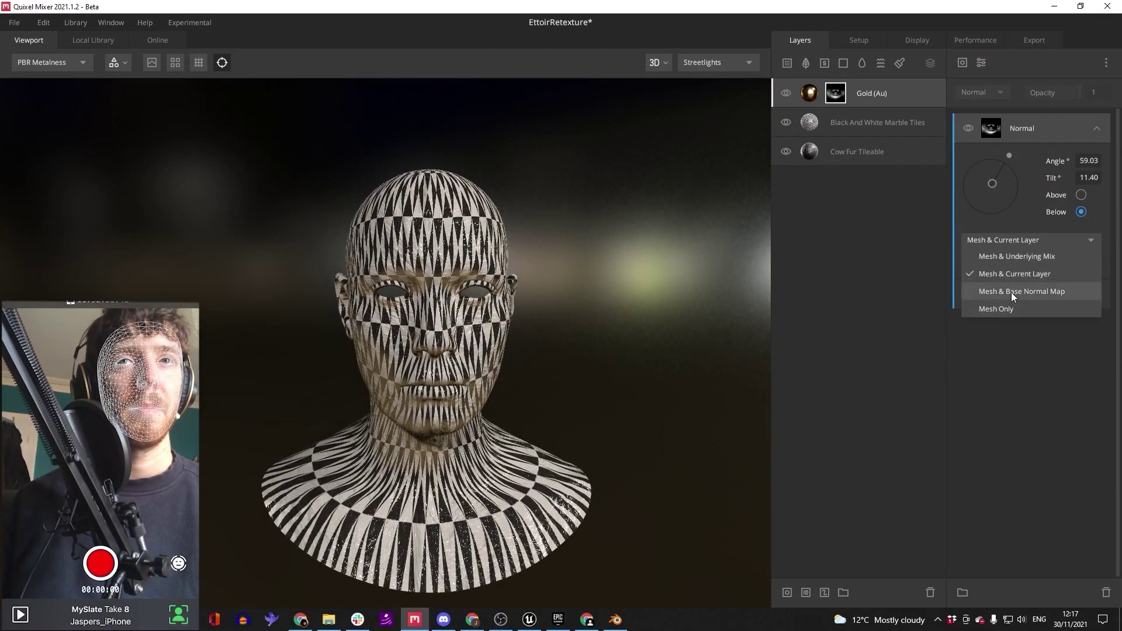
pyautogui.click(1013, 292)
# Sharpen the Normal mask's transition by setting its range to 0.389 and 0.54
pyautogui.moveTo(1032, 267); pyautogui.dragTo(1002, 271)
pyautogui.moveTo(379, 455)
pyautogui.mouseDown()
pyautogui.moveTo(334, 472)
pyautogui.moveTo(212, 444)
pyautogui.moveTo(498, 438)
pyautogui.moveTo(426, 443)
pyautogui.moveTo(317, 403)
pyautogui.moveTo(246, 397)
pyautogui.moveTo(398, 503)
pyautogui.moveTo(555, 475)
pyautogui.moveTo(370, 440)
pyautogui.mouseUp()
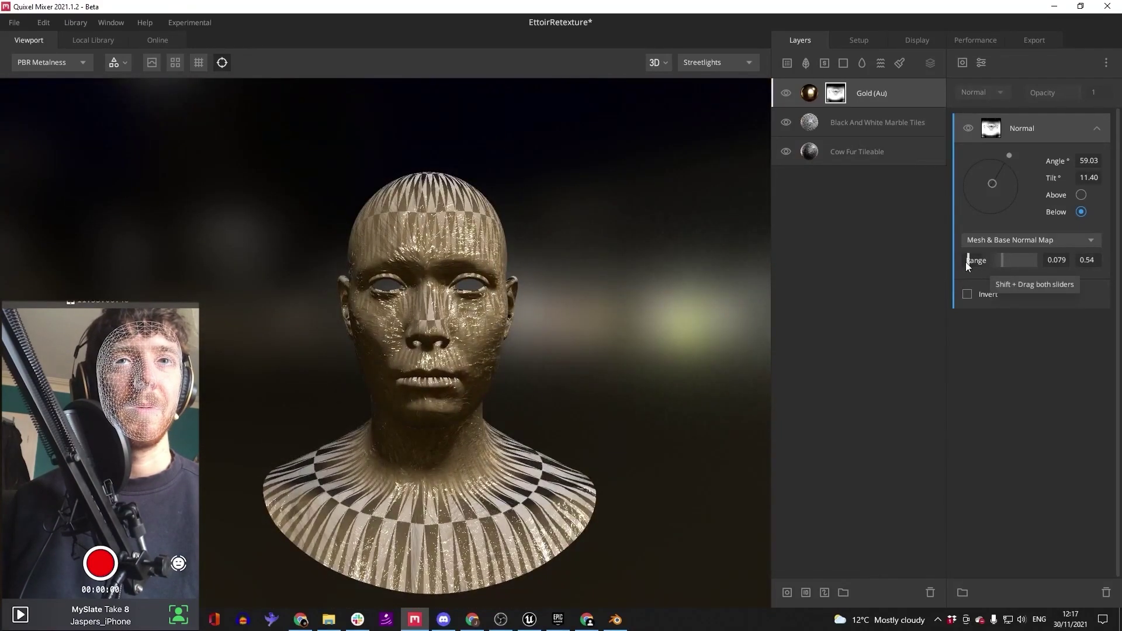
pyautogui.moveTo(967, 262); pyautogui.dragTo(990, 264)
pyautogui.moveTo(754, 304); pyautogui.dragTo(445, 403)
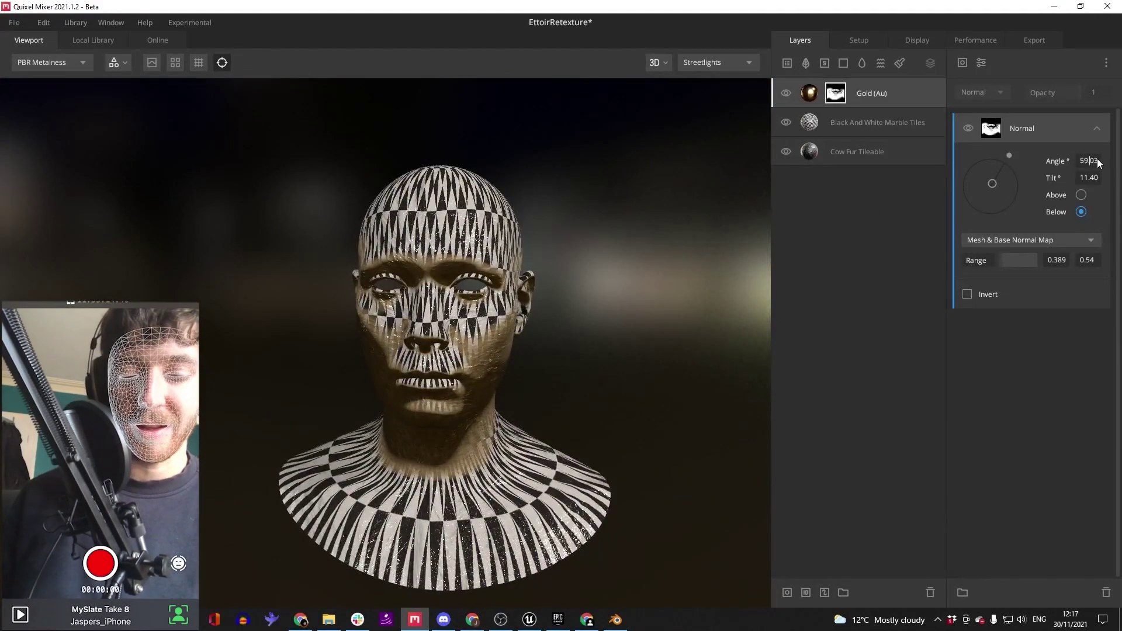
# Set the Normal mask's angle to 90° and its tilt to 0°
pyautogui.hotkey('ctrl', 'a')
pyautogui.write('90')
pyautogui.press('Return')
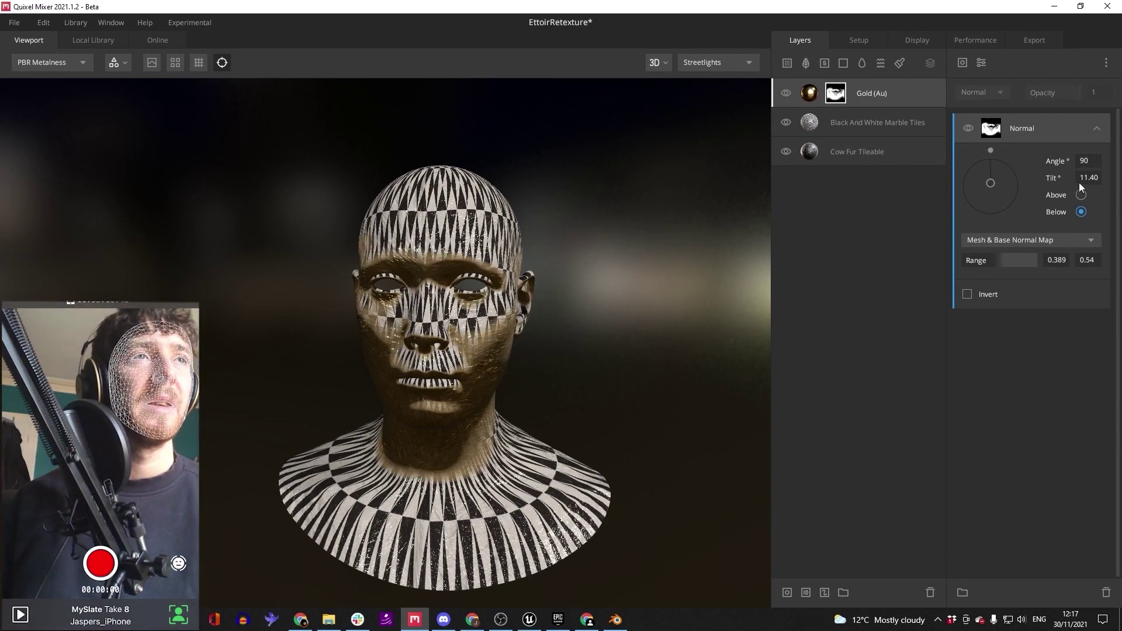
pyautogui.hotkey('ctrl', 'a')
pyautogui.write('0')
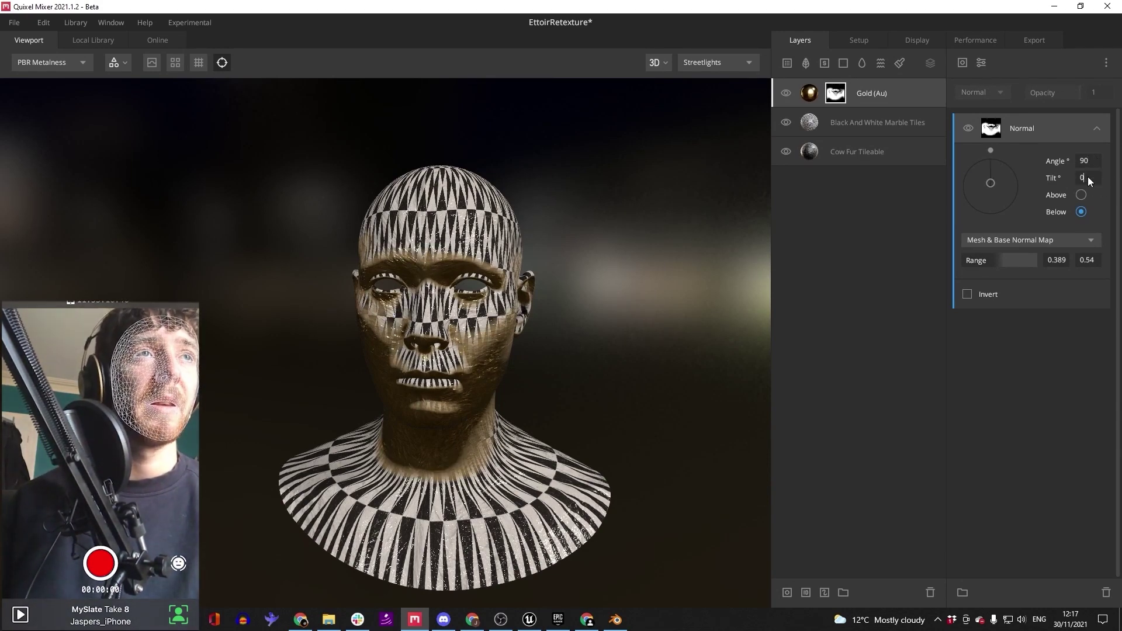
pyautogui.press('Return')
# Save the mix under the name EttoirRetexture
pyautogui.moveTo(593, 348); pyautogui.dragTo(520, 402)
pyautogui.hotkey('ctrl', 'shift', 's')
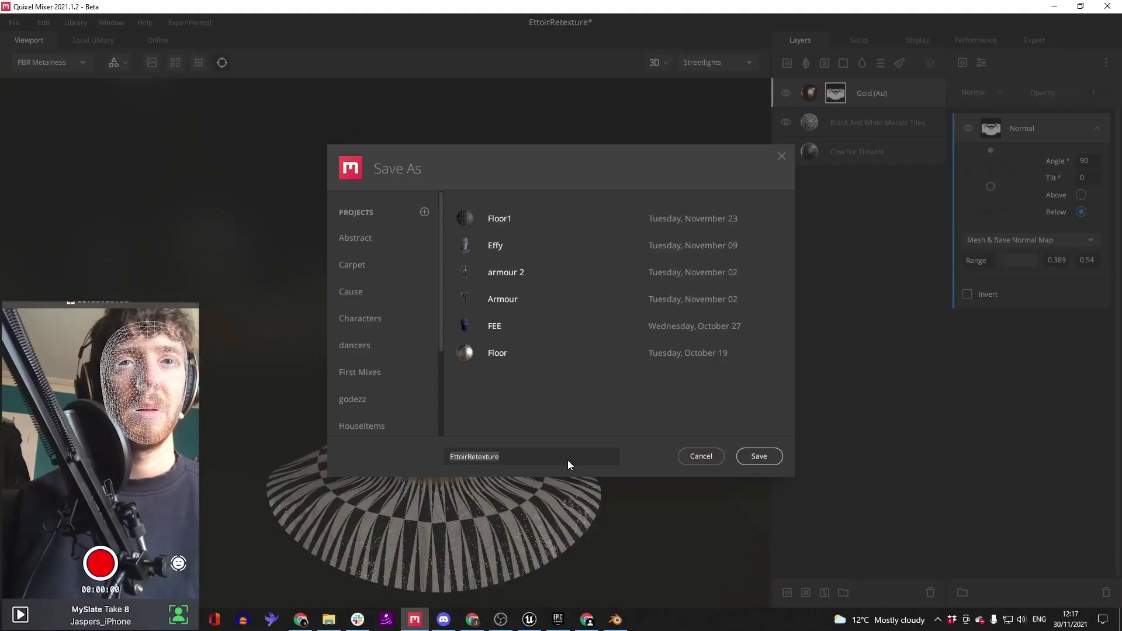
pyautogui.click(763, 460)
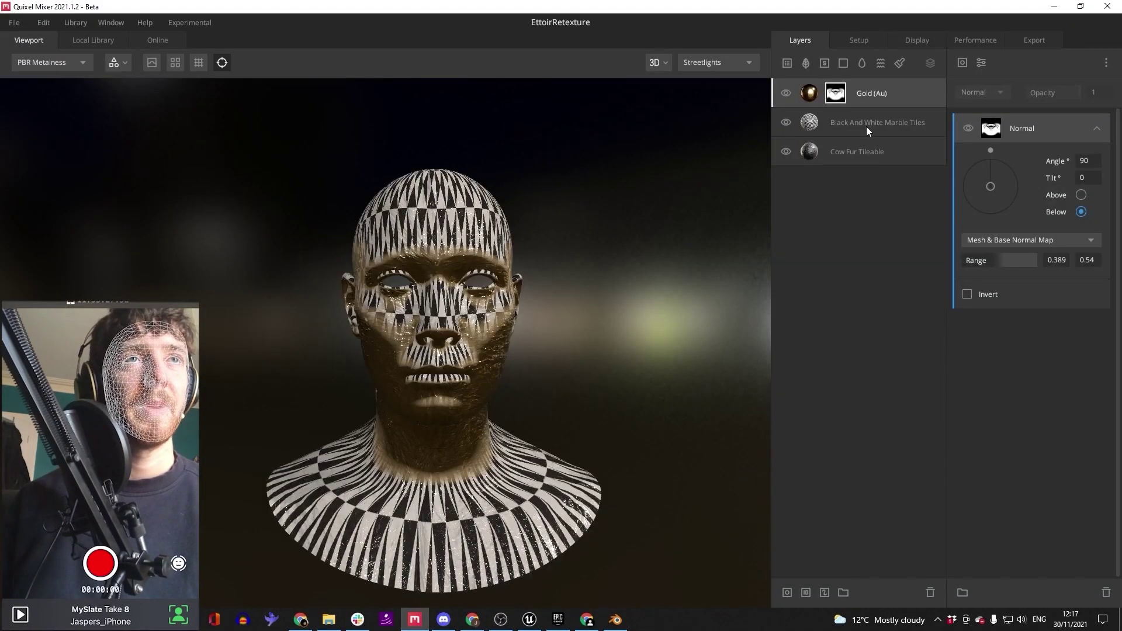
# Recolour the Gold (Au) layer's albedo to a strong blue, around hex 4951E7
pyautogui.click(812, 99)
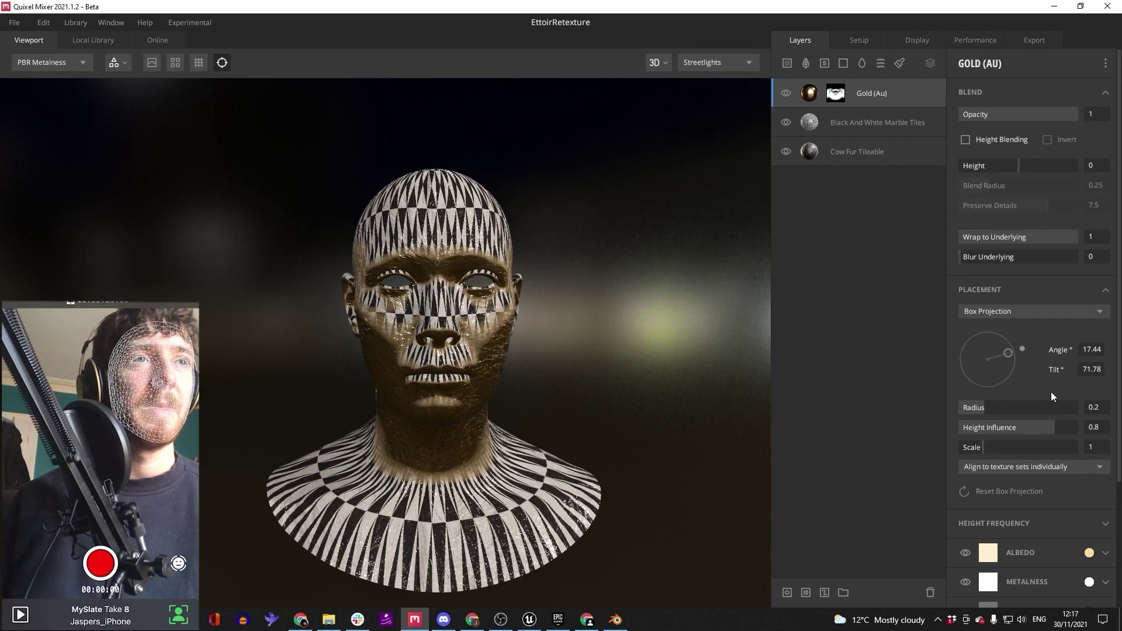
pyautogui.click(1088, 552)
pyautogui.moveTo(565, 271); pyautogui.dragTo(885, 124)
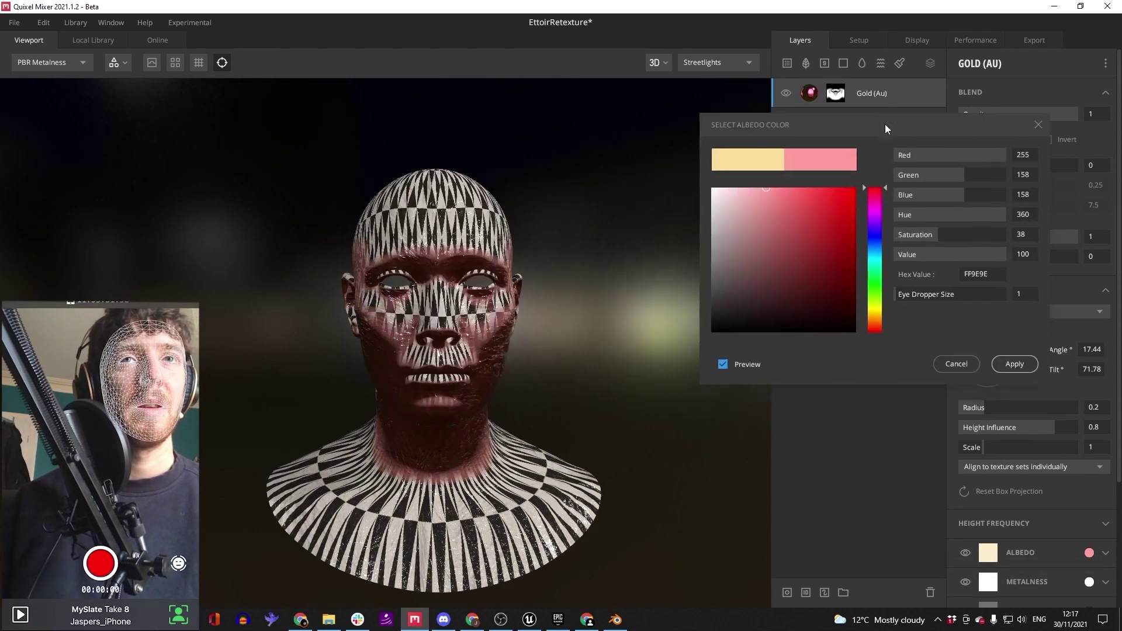
pyautogui.keyDown('alt'); pyautogui.moveTo(489, 316); pyautogui.dragTo(482, 374); pyautogui.keyUp('alt')
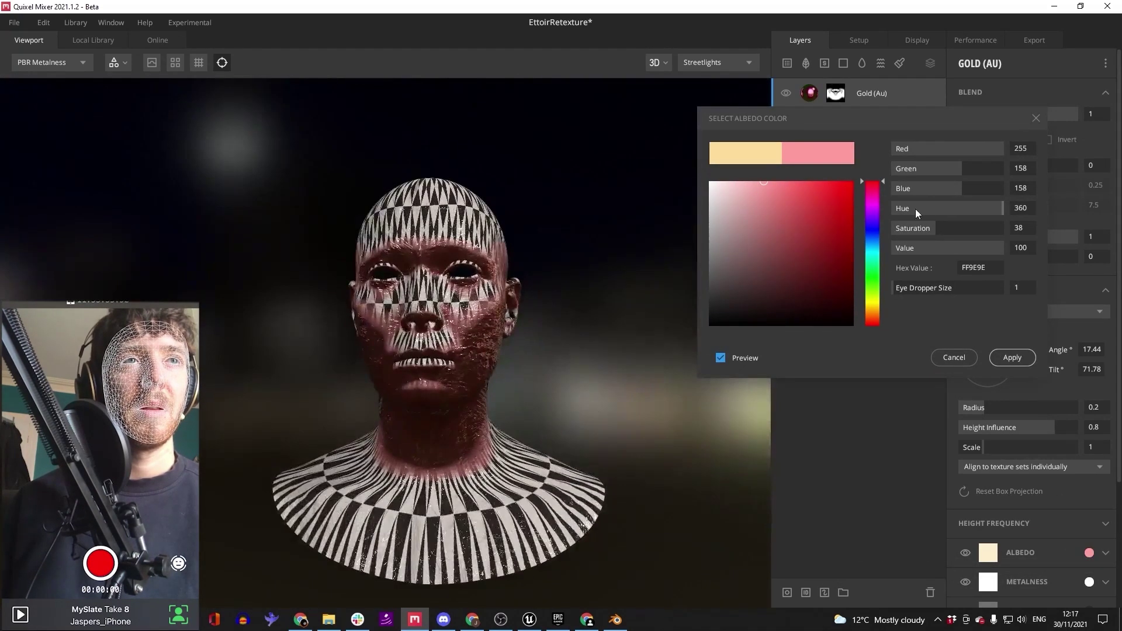
pyautogui.click(872, 230)
pyautogui.click(851, 183)
pyautogui.keyDown('alt'); pyautogui.moveTo(476, 420); pyautogui.dragTo(339, 509); pyautogui.keyUp('alt')
pyautogui.click(806, 193)
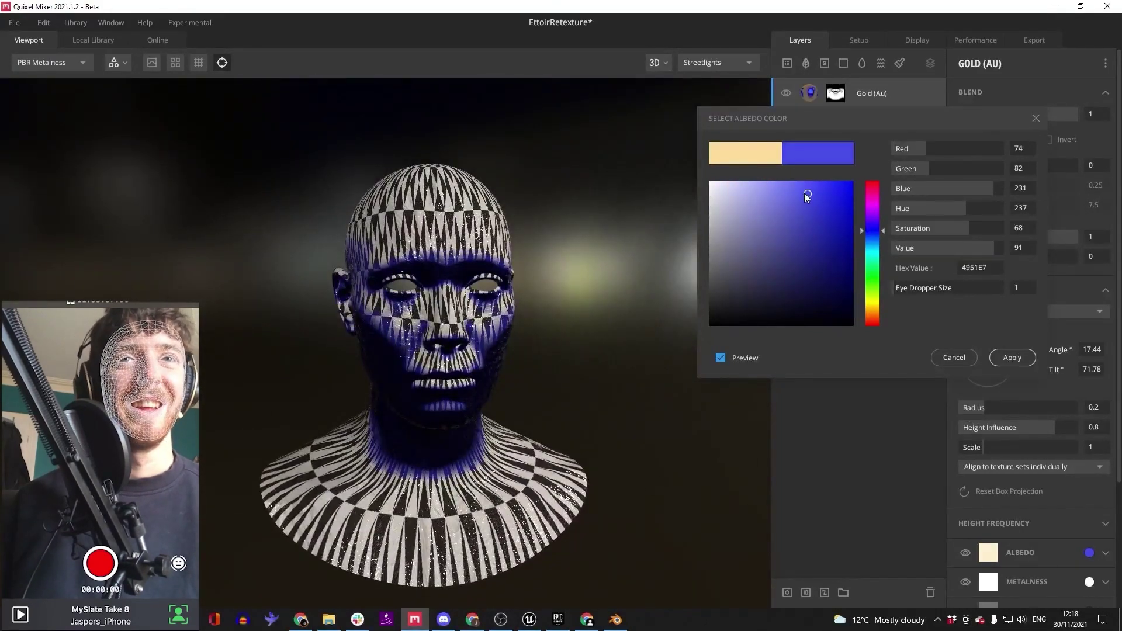
pyautogui.click(797, 194)
pyautogui.click(812, 187)
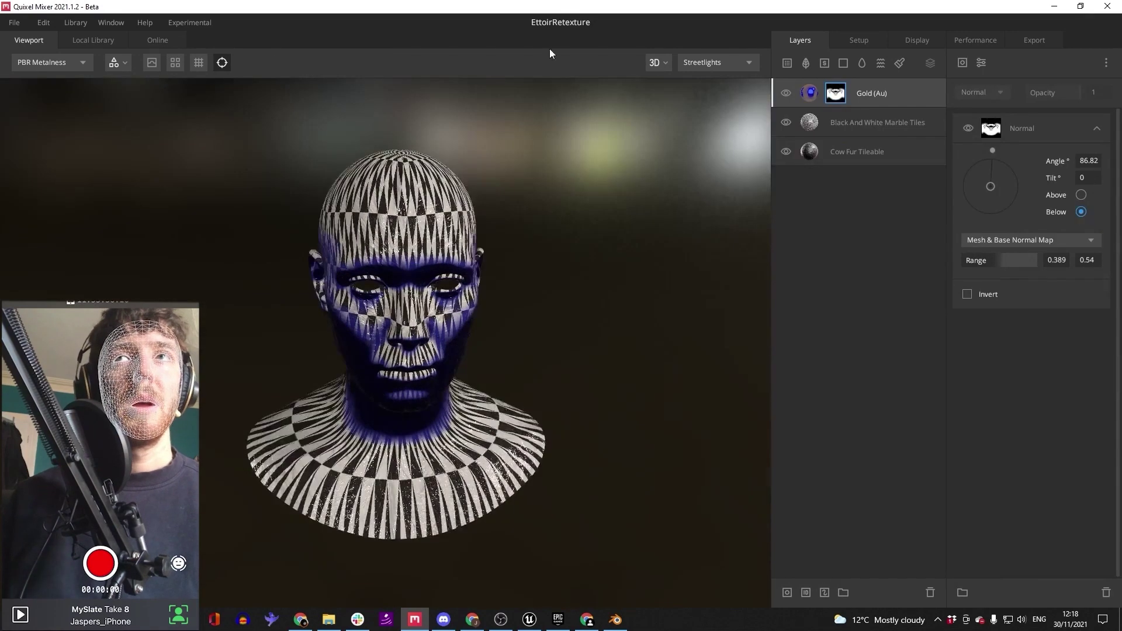
# Add Green Mosaic Tiles from the local library as a new layer above Gold (Au)
pyautogui.click(77, 40)
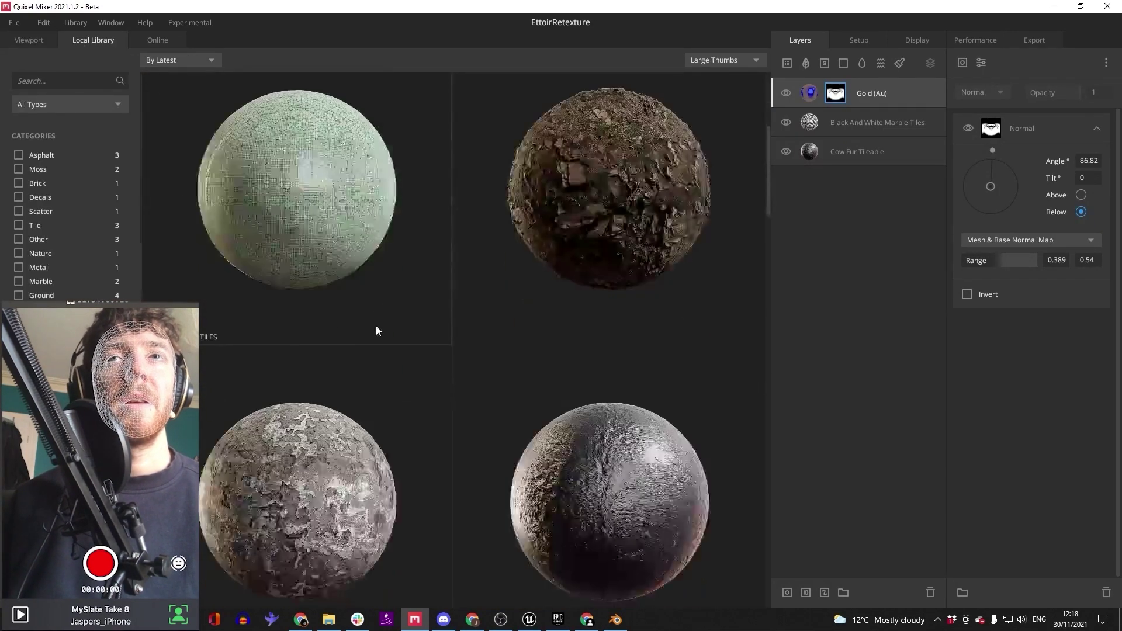
pyautogui.scroll(3, 351, 345)
pyautogui.click(323, 361)
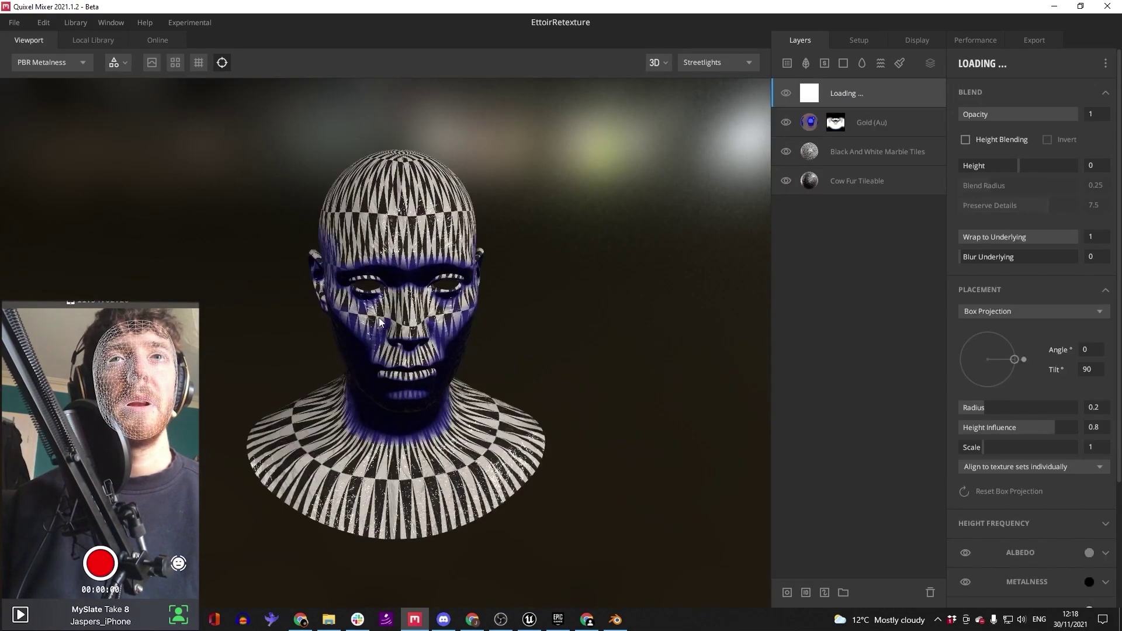
pyautogui.moveTo(454, 400); pyautogui.dragTo(367, 407)
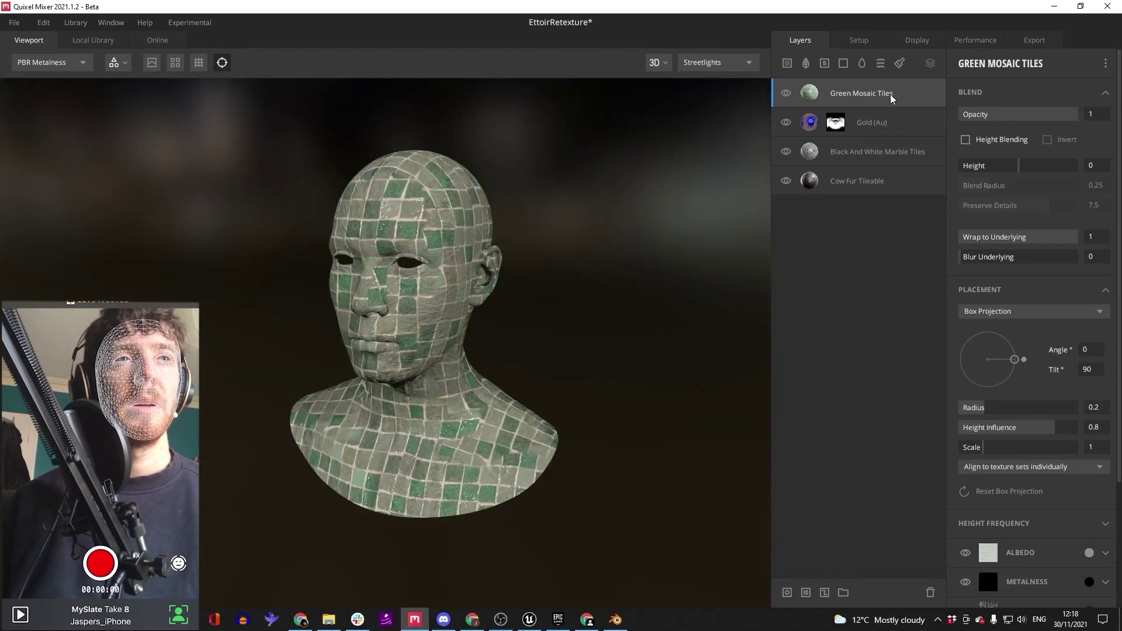
# Try the Divide and Max albedo blend modes on the Green Mosaic Tiles layer and settle on Min
pyautogui.scroll(-2, 1029, 509)
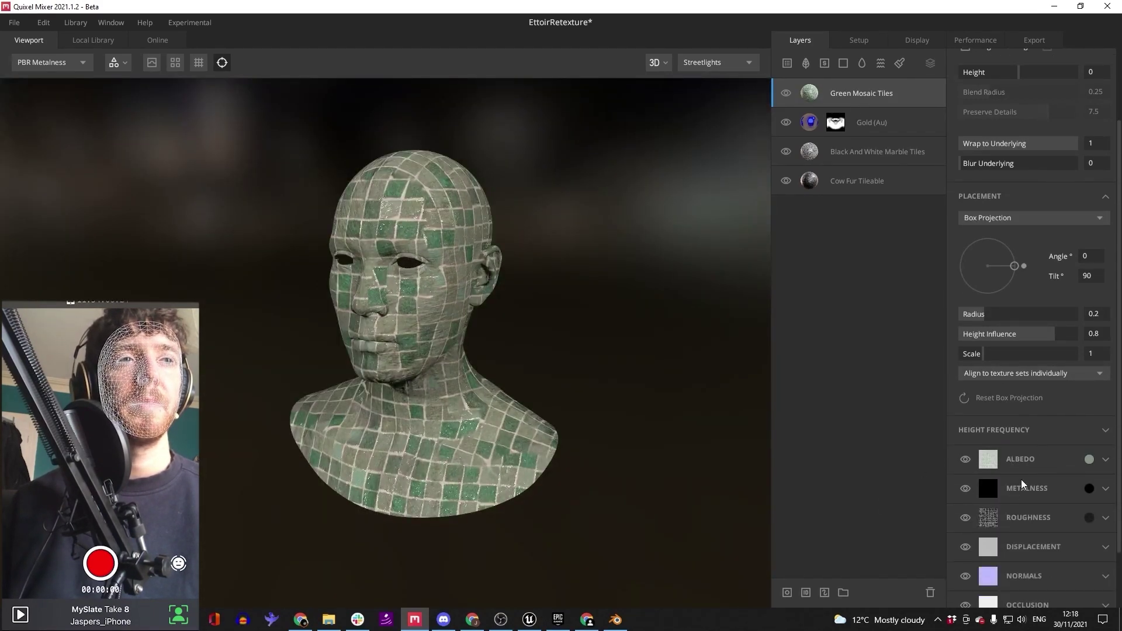
pyautogui.click(1106, 459)
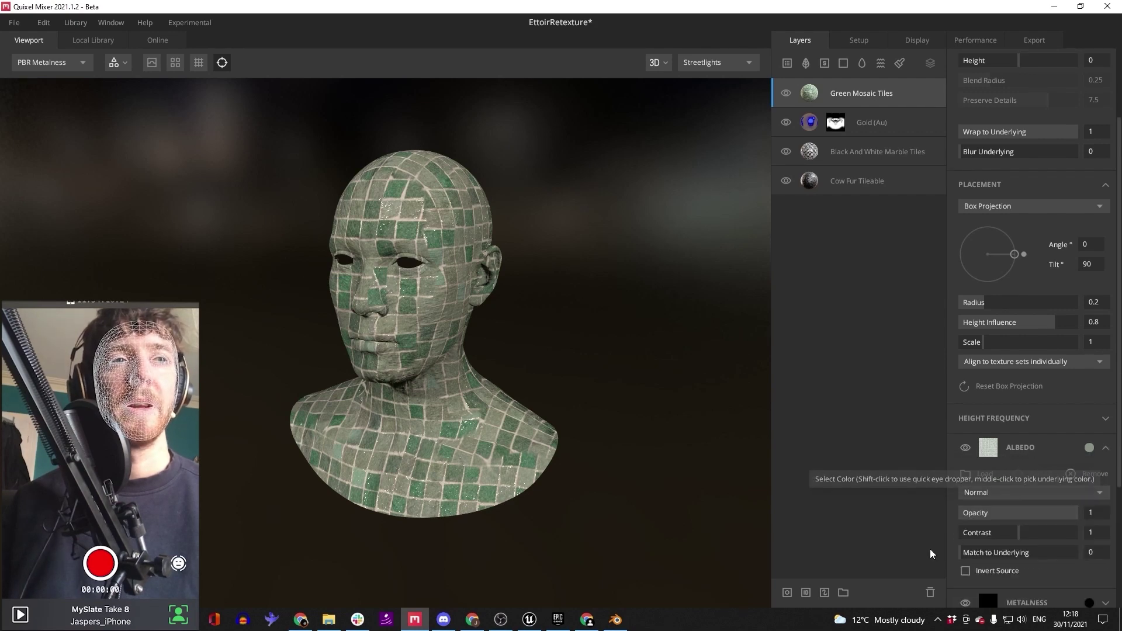
pyautogui.click(992, 493)
pyautogui.click(1001, 390)
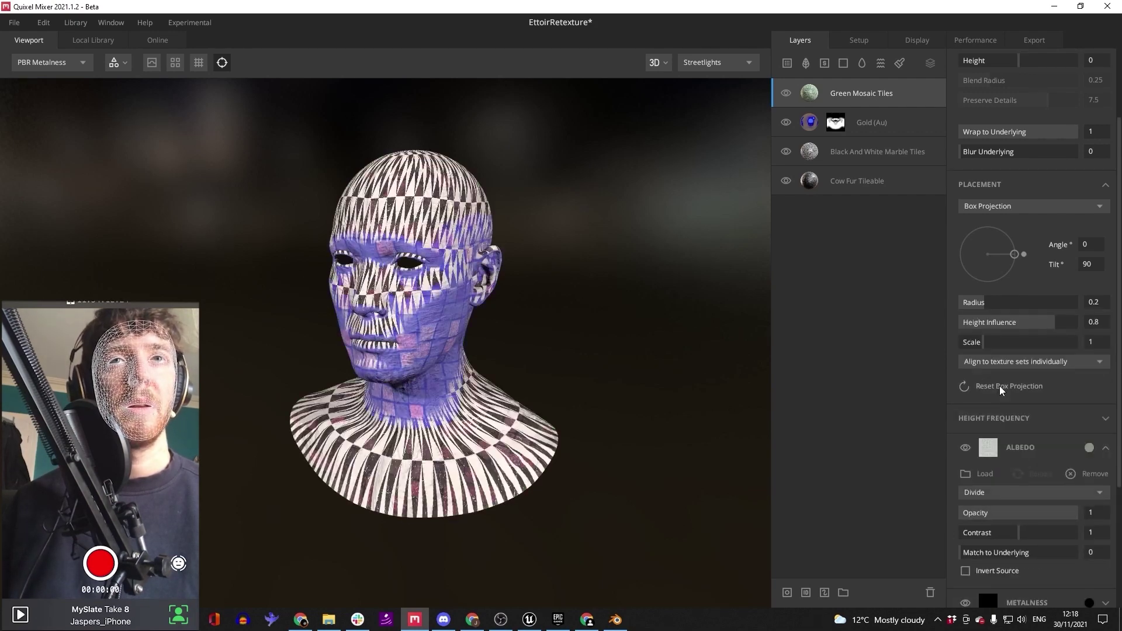
pyautogui.moveTo(431, 430); pyautogui.dragTo(643, 419)
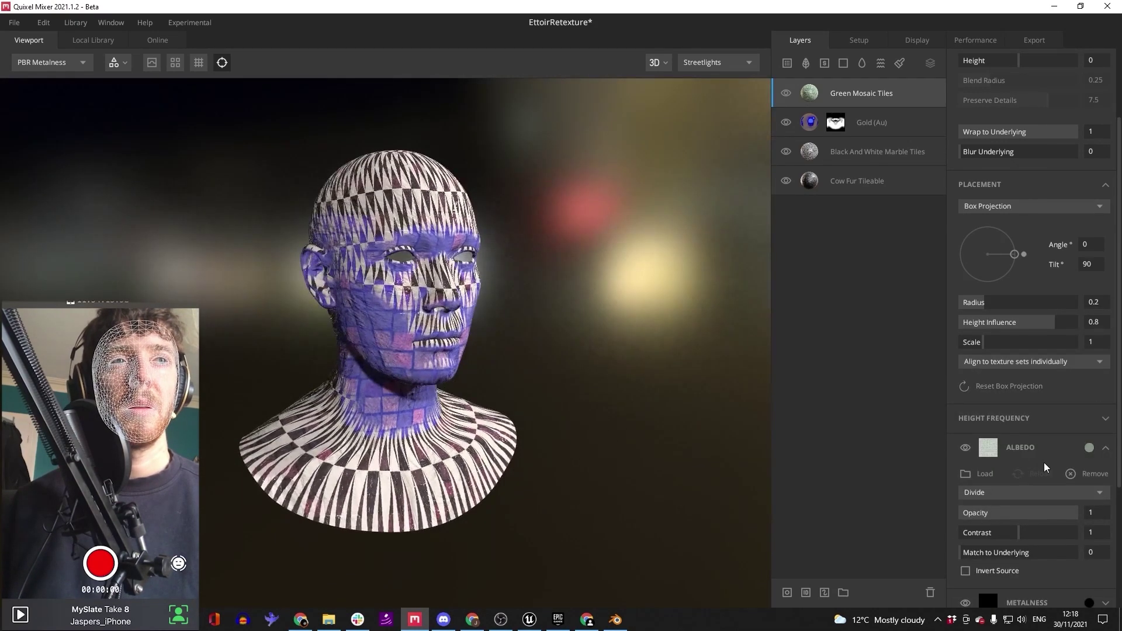
pyautogui.click(994, 494)
pyautogui.click(1001, 425)
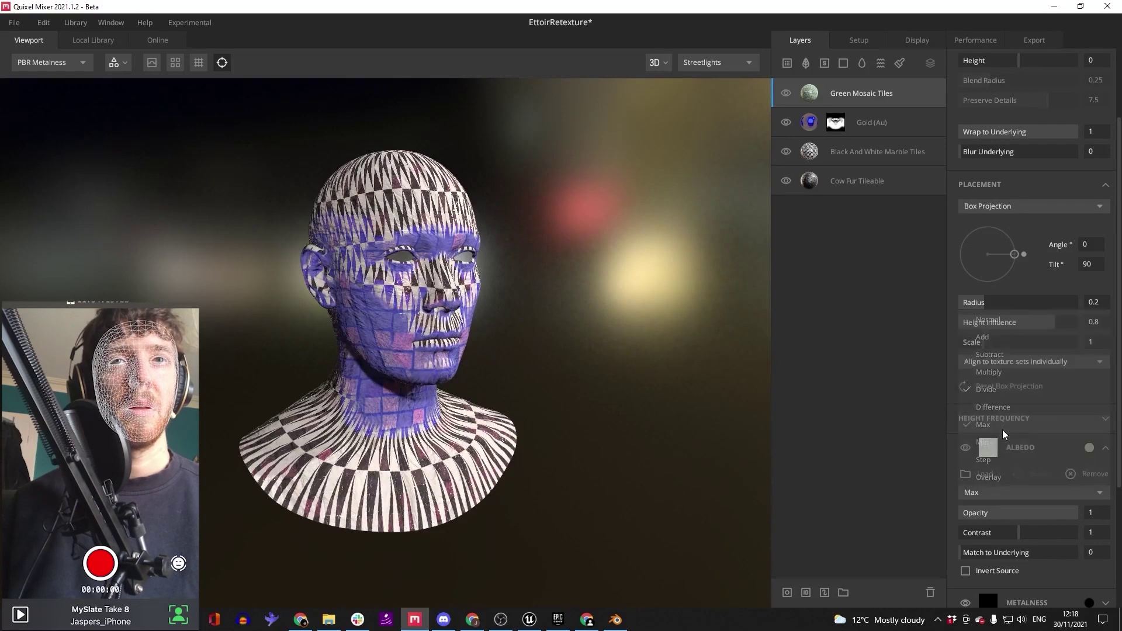
pyautogui.click(1000, 494)
pyautogui.click(1009, 443)
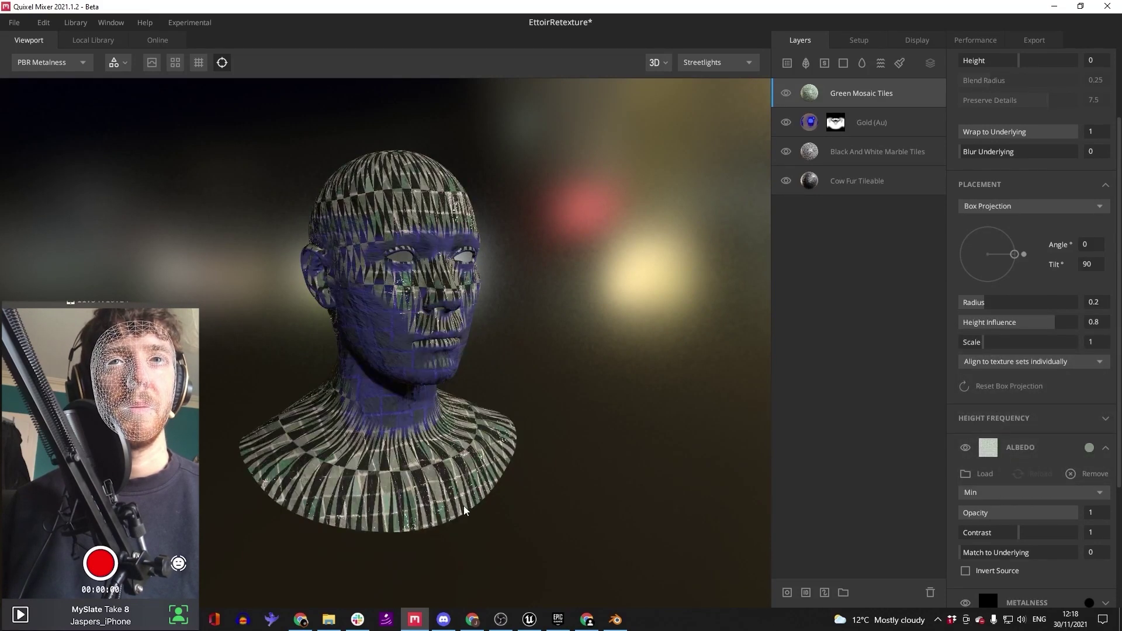
pyautogui.moveTo(398, 514)
pyautogui.mouseDown()
pyautogui.moveTo(296, 529)
pyautogui.moveTo(406, 509)
pyautogui.mouseUp()
# Recolour the Green Mosaic Tiles layer's albedo to a bright green, hex 44BD3B
pyautogui.click(1088, 447)
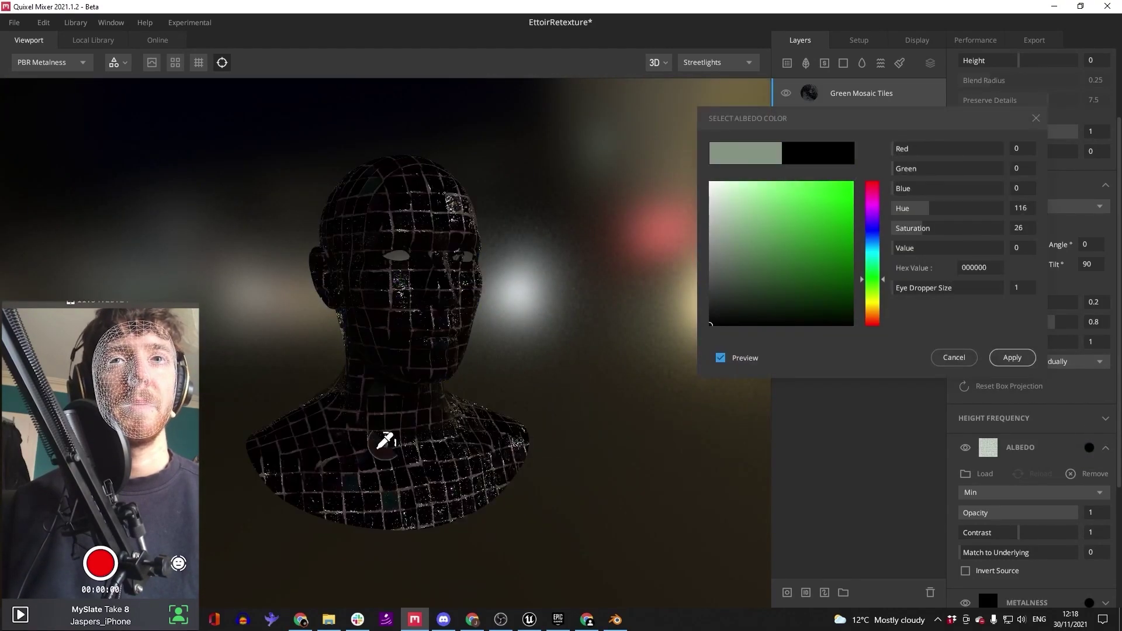
pyautogui.keyDown('alt'); pyautogui.moveTo(378, 448); pyautogui.dragTo(280, 463); pyautogui.keyUp('alt')
pyautogui.moveTo(772, 273); pyautogui.dragTo(637, 164)
pyautogui.keyDown('alt'); pyautogui.moveTo(461, 418); pyautogui.dragTo(225, 441); pyautogui.keyUp('alt')
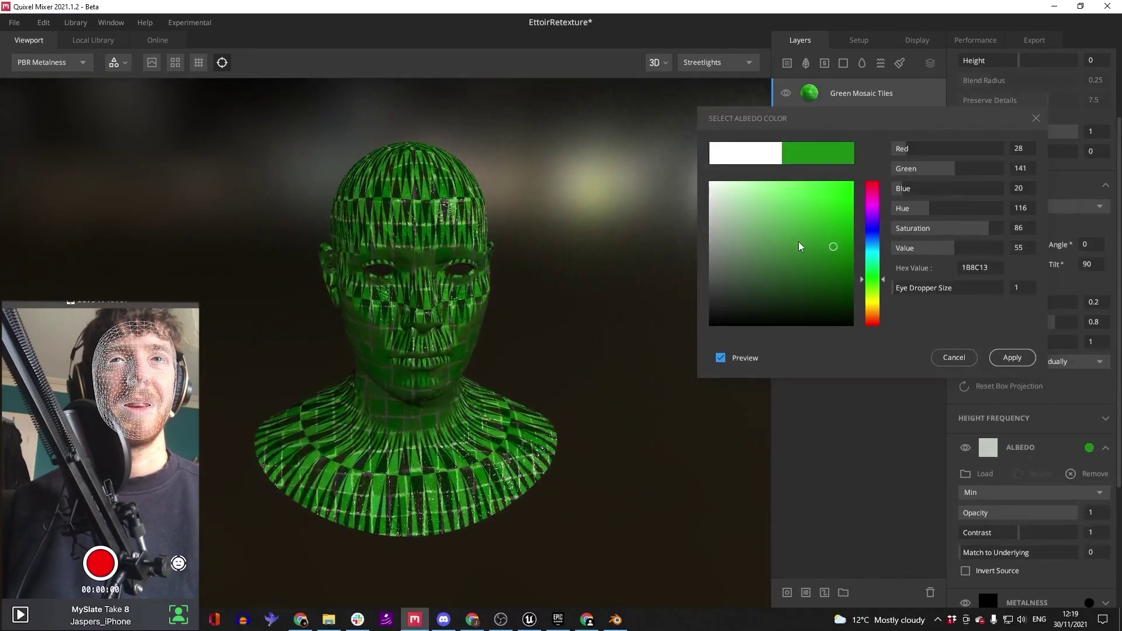
pyautogui.moveTo(799, 246); pyautogui.dragTo(720, 259)
pyautogui.moveTo(425, 398)
pyautogui.keyDown('alt'); pyautogui.mouseDown()
pyautogui.moveTo(222, 391)
pyautogui.moveTo(405, 398)
pyautogui.mouseUp(); pyautogui.keyUp('alt')
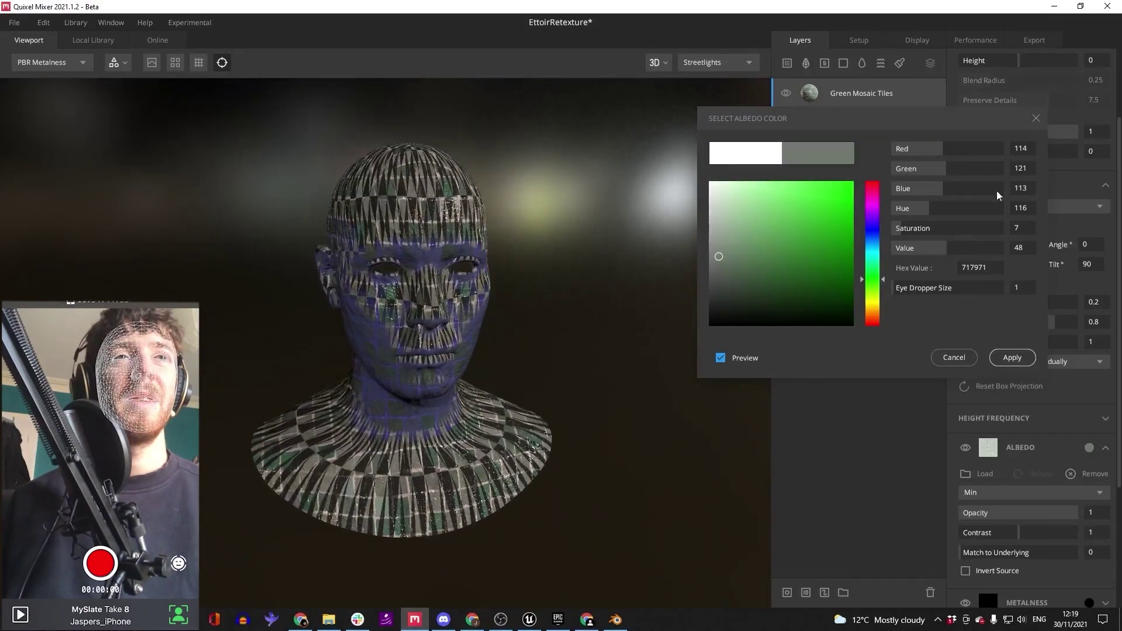
pyautogui.moveTo(841, 222)
pyautogui.mouseDown()
pyautogui.moveTo(815, 230)
pyautogui.moveTo(810, 221)
pyautogui.mouseUp()
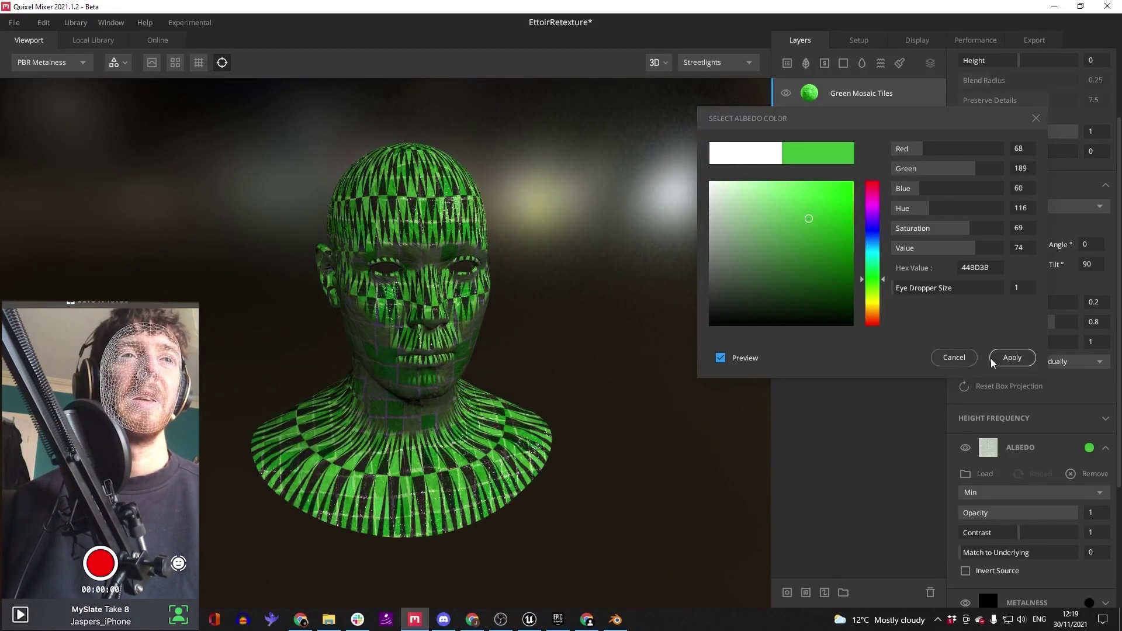
pyautogui.click(1013, 358)
# Temporarily hide the Black And White Marble Tiles layer to compare the head with and without it
pyautogui.moveTo(515, 421); pyautogui.dragTo(402, 420)
pyautogui.click(784, 154)
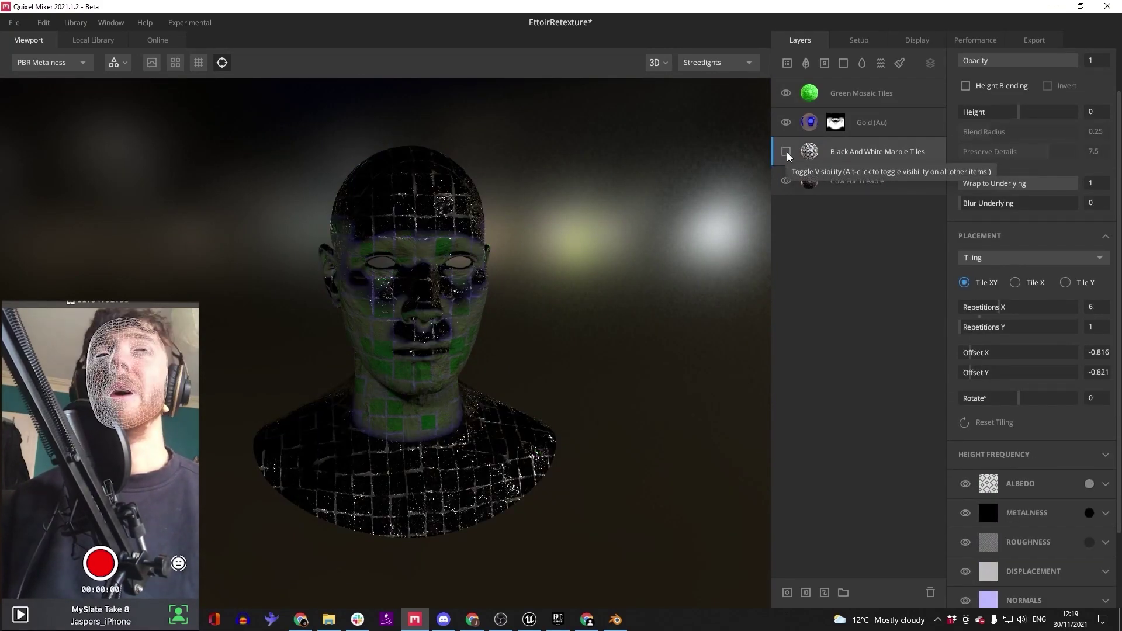
pyautogui.click(786, 153)
# Hide the Green Mosaic Tiles layer to judge the head without it, and delete the layer
pyautogui.click(786, 95)
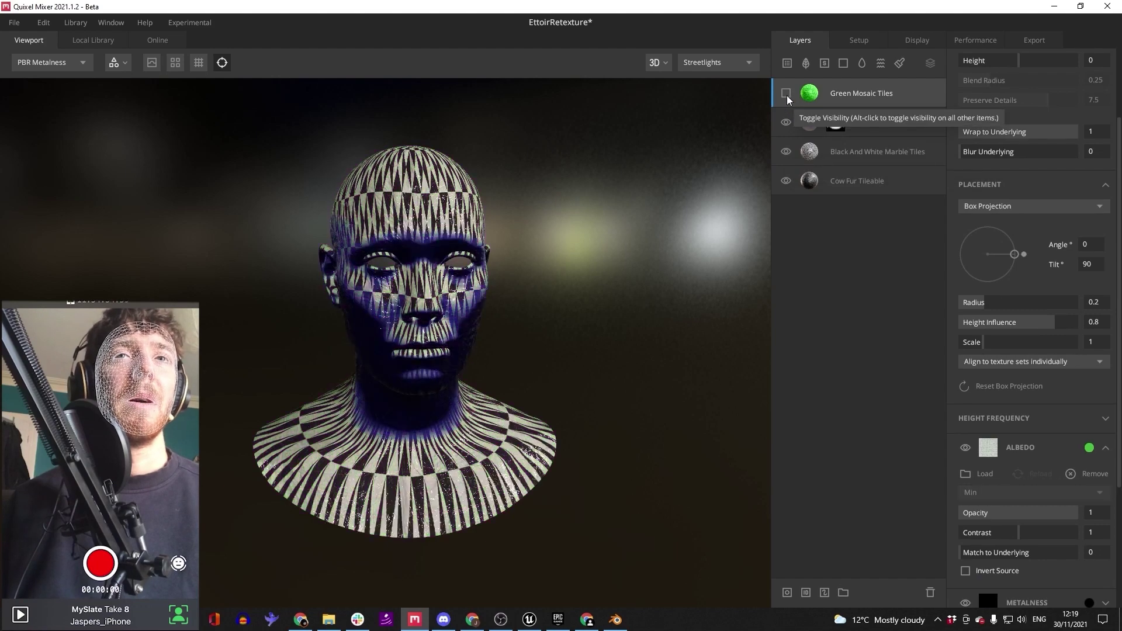
pyautogui.moveTo(463, 351); pyautogui.dragTo(504, 339)
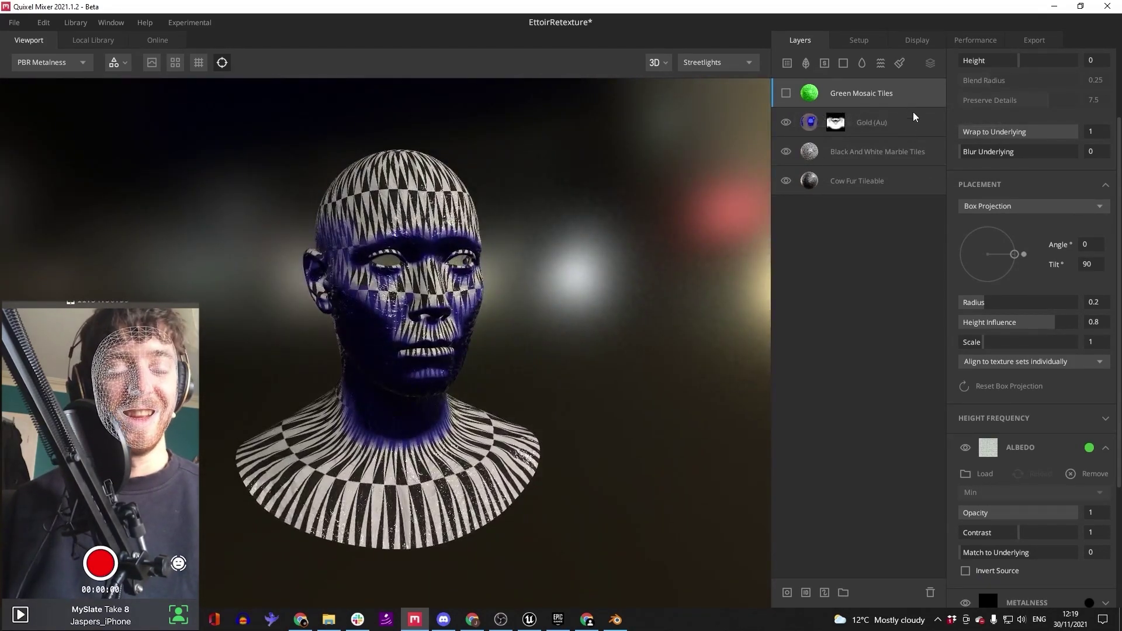
pyautogui.press('Delete')
# Set the Black And White Marble Tiles layer's Repetitions X to 1 and Offset X to -0.184, and save the mix
pyautogui.moveTo(403, 386); pyautogui.dragTo(436, 391)
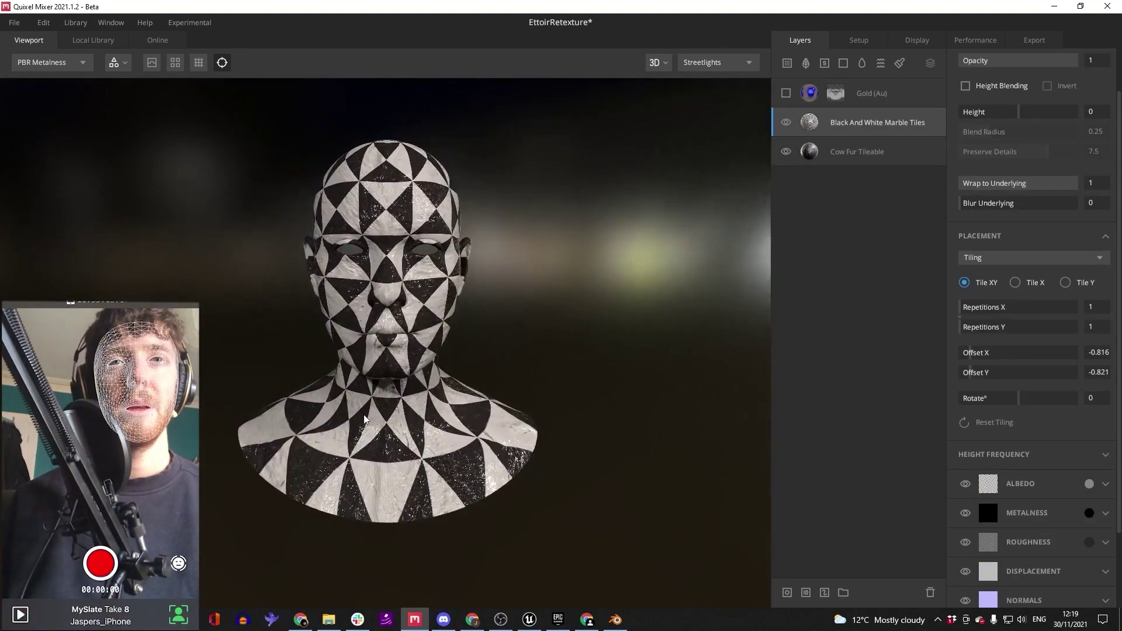
pyautogui.moveTo(401, 432); pyautogui.dragTo(450, 441)
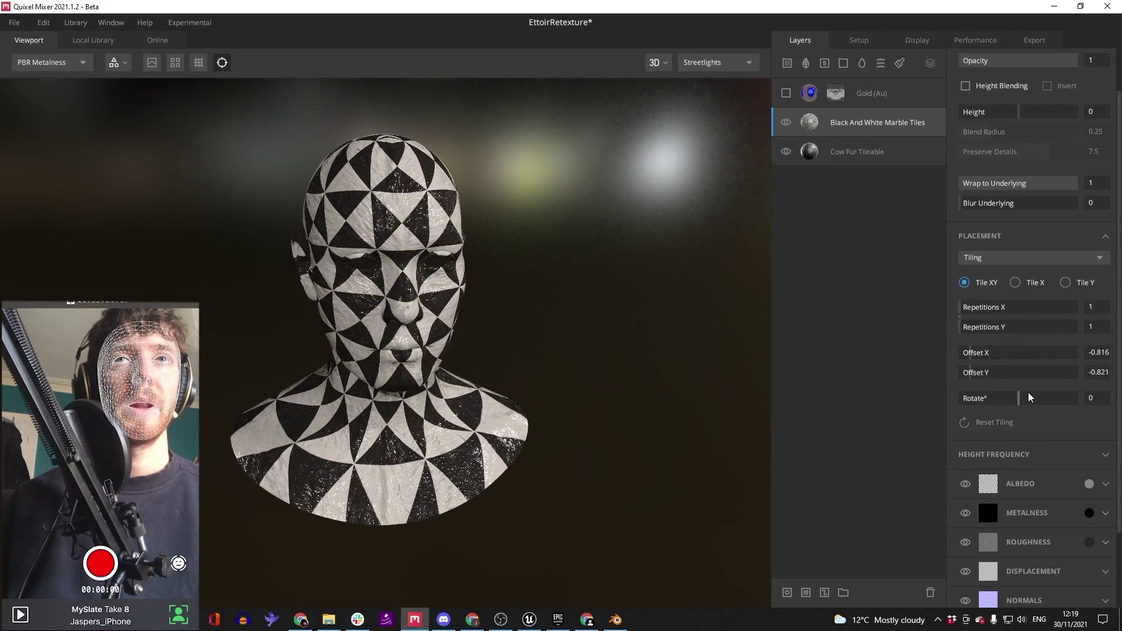
pyautogui.moveTo(992, 356)
pyautogui.mouseDown()
pyautogui.moveTo(1028, 355)
pyautogui.moveTo(1009, 367)
pyautogui.mouseUp()
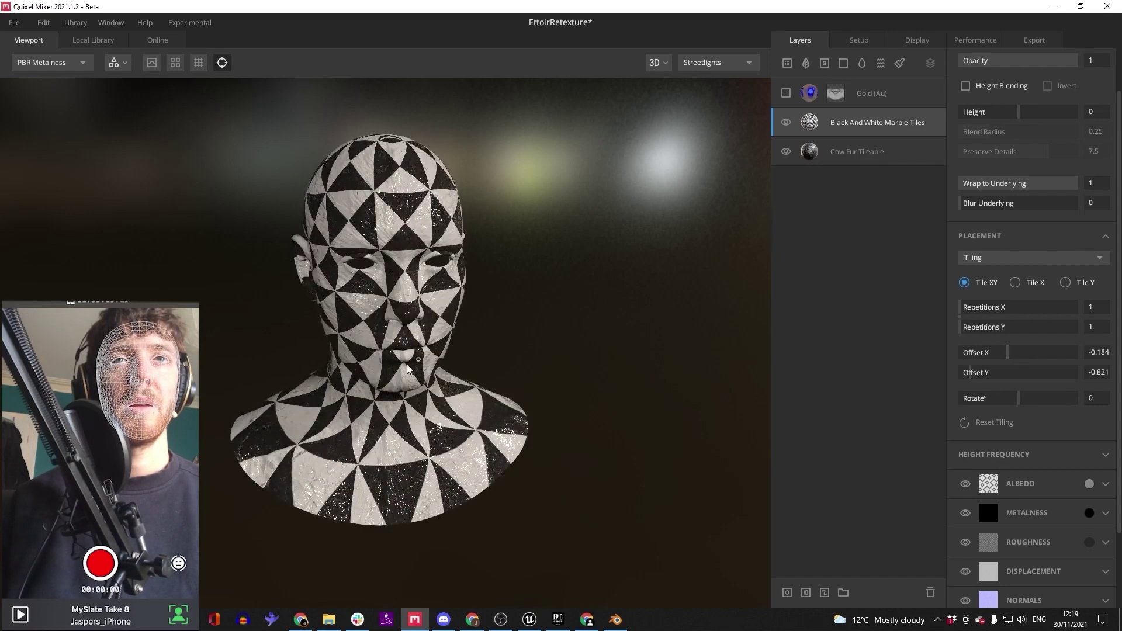
pyautogui.moveTo(408, 370)
pyautogui.mouseDown()
pyautogui.moveTo(381, 366)
pyautogui.moveTo(395, 364)
pyautogui.mouseUp()
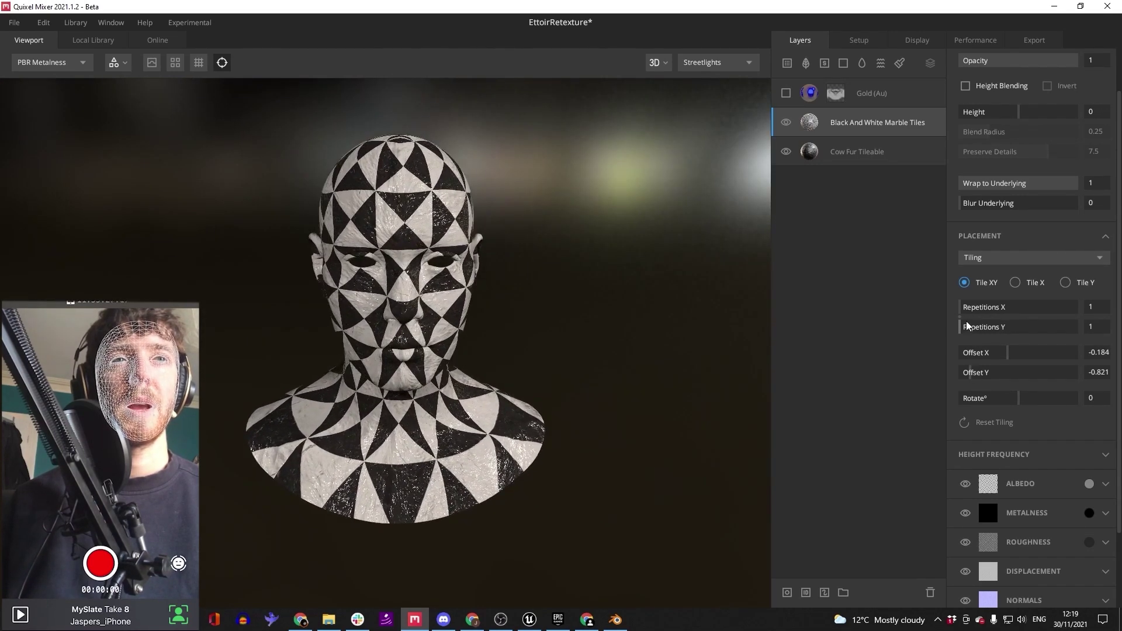
pyautogui.hotkey('ctrl', 's')
pyautogui.moveTo(437, 400); pyautogui.dragTo(601, 589)
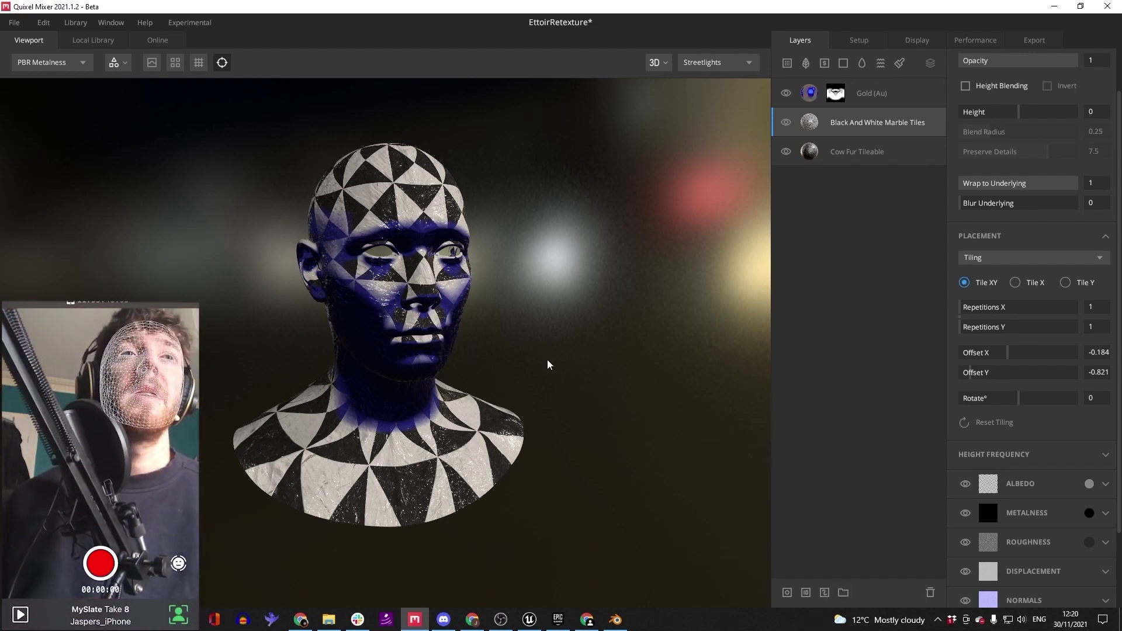
# Set the mix's export target to Library
pyautogui.click(1036, 40)
pyautogui.click(934, 85)
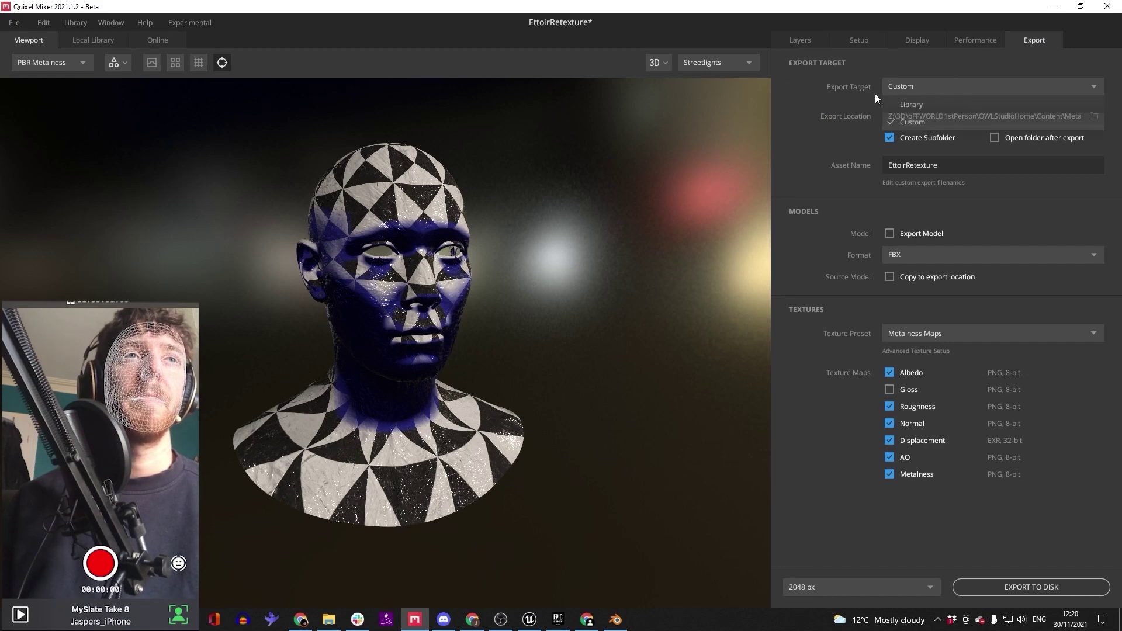
pyautogui.click(912, 116)
# Try to create a new asset category named Face for the library export
pyautogui.click(918, 162)
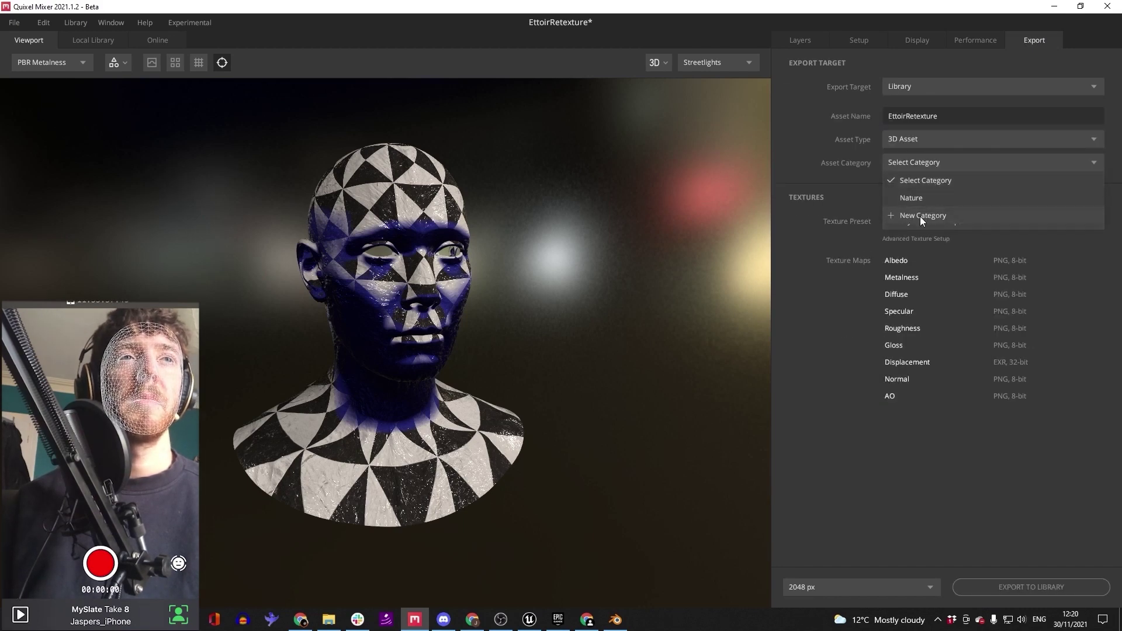
pyautogui.click(921, 215)
pyautogui.write('Face')
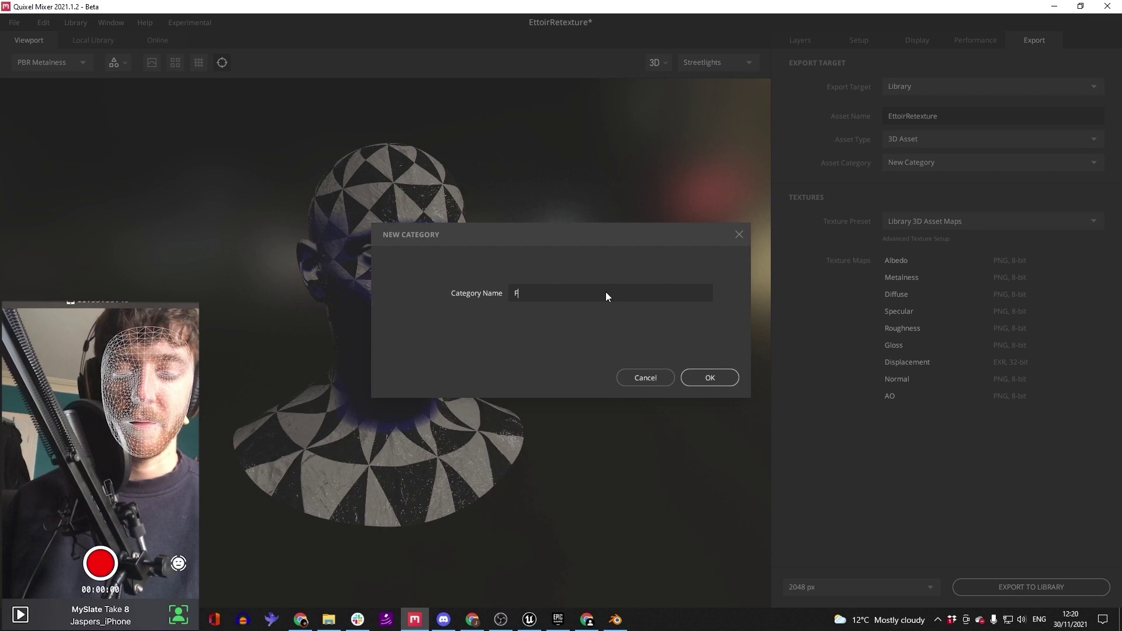
pyautogui.press('Return')
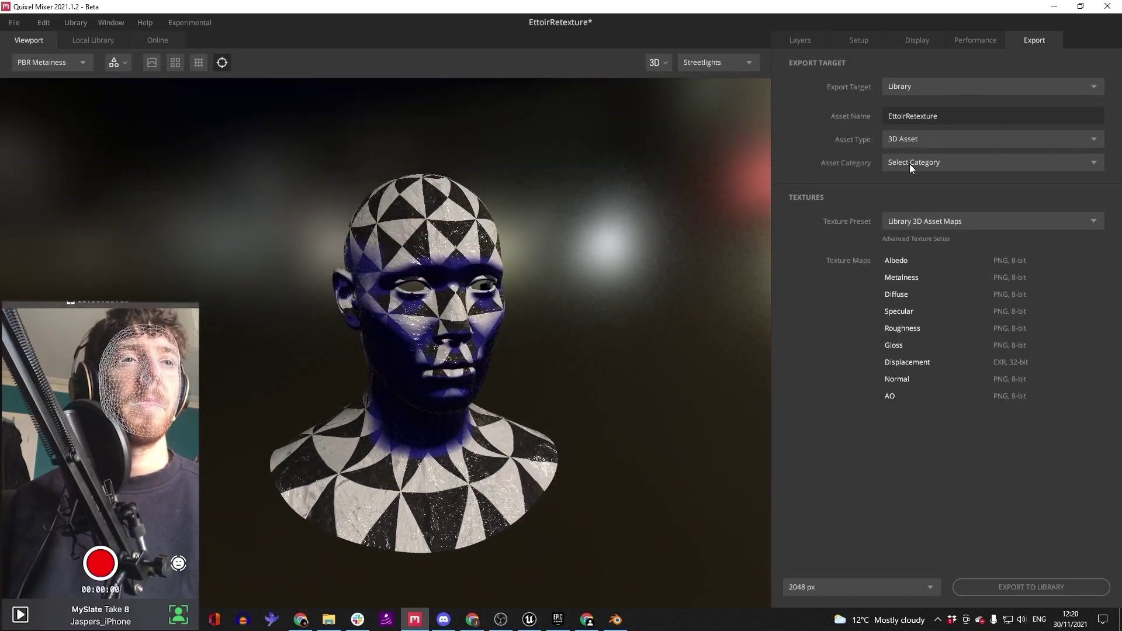
pyautogui.click(906, 92)
pyautogui.click(904, 90)
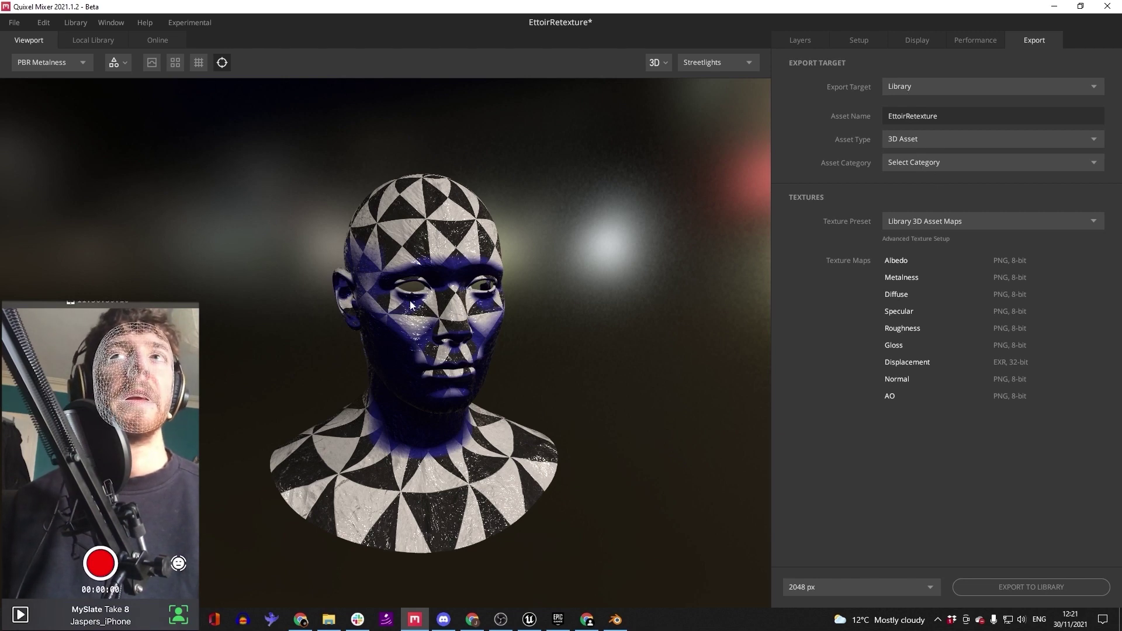
pyautogui.click(91, 39)
pyautogui.click(23, 41)
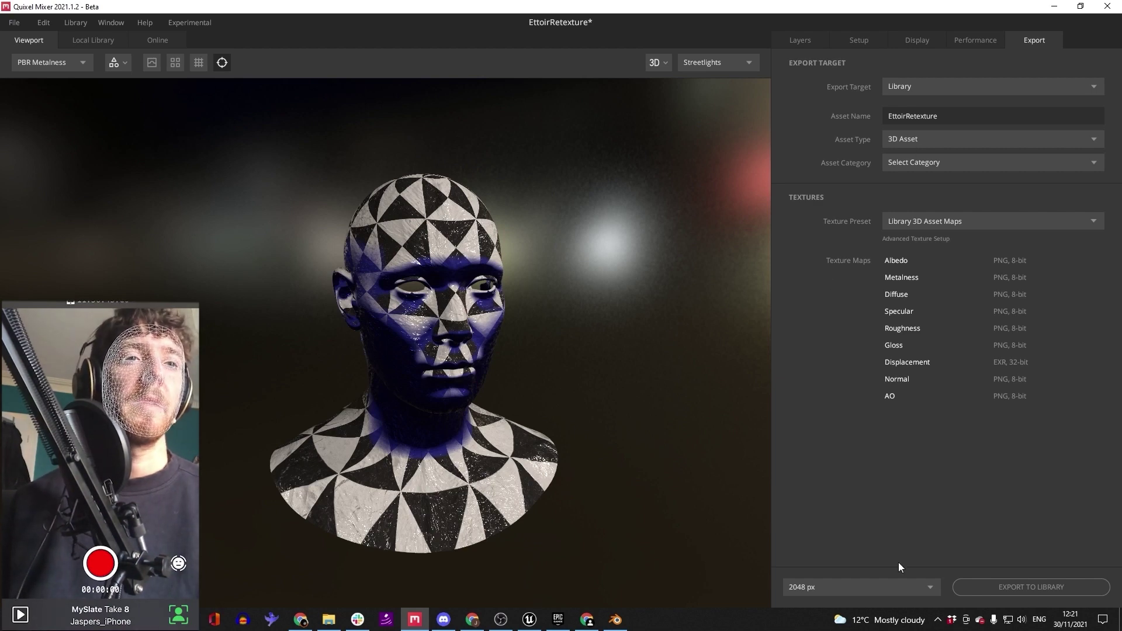
# Assign the exported 3D asset to a newly created category named Face
pyautogui.click(908, 163)
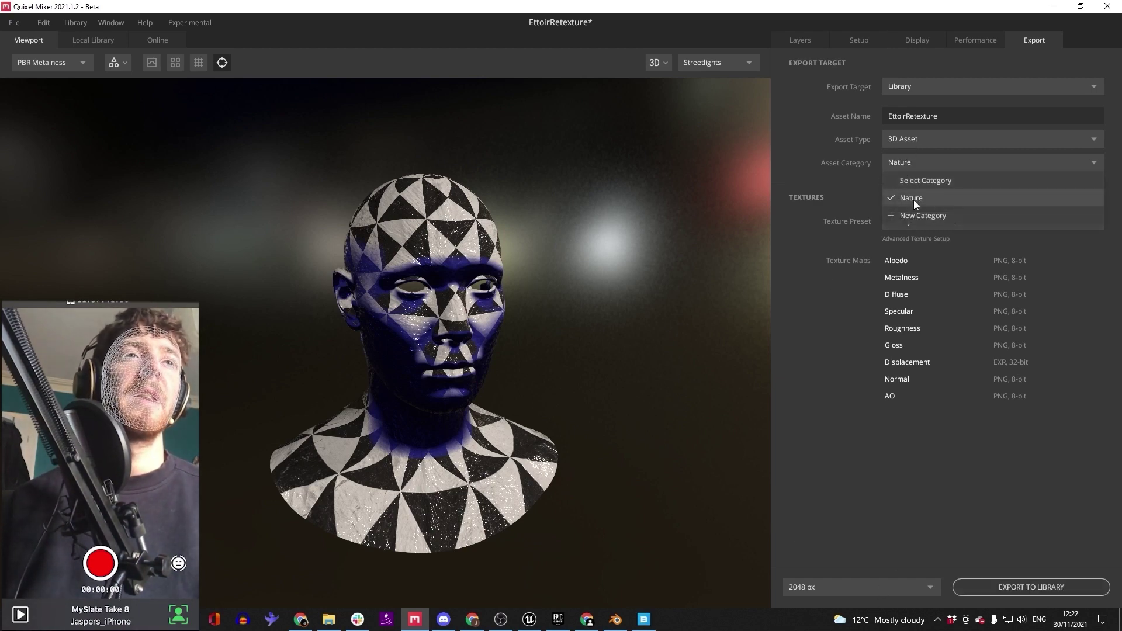
pyautogui.click(928, 218)
pyautogui.write('FAce')
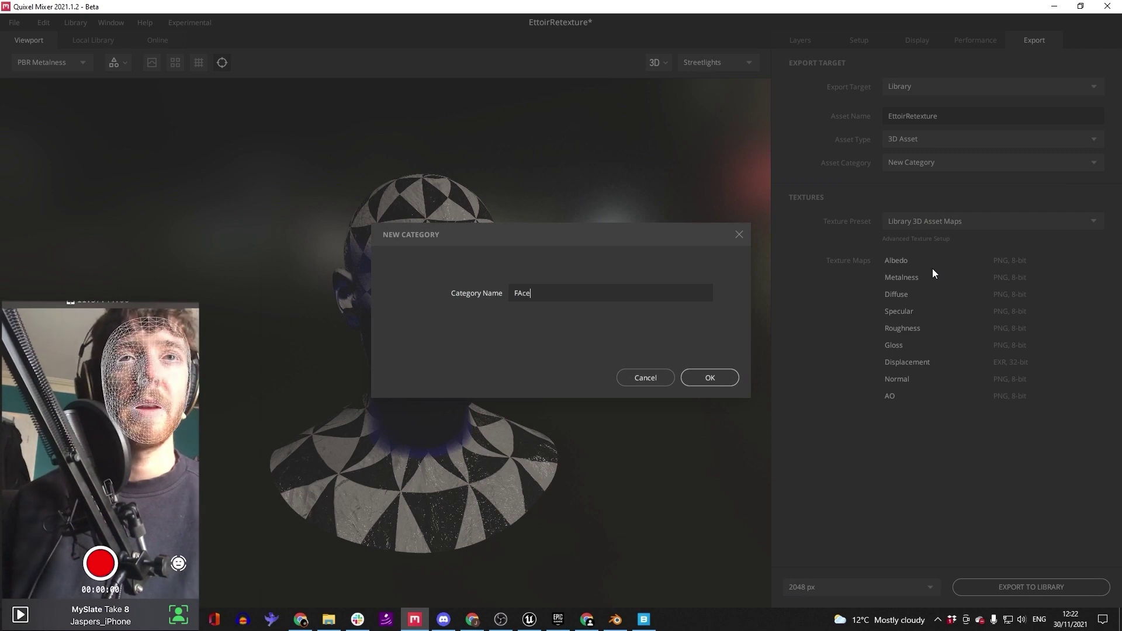
pyautogui.press('Return')
# Export the EttoirRetexture mix to the library and switch to Quixel Bridge
pyautogui.click(992, 587)
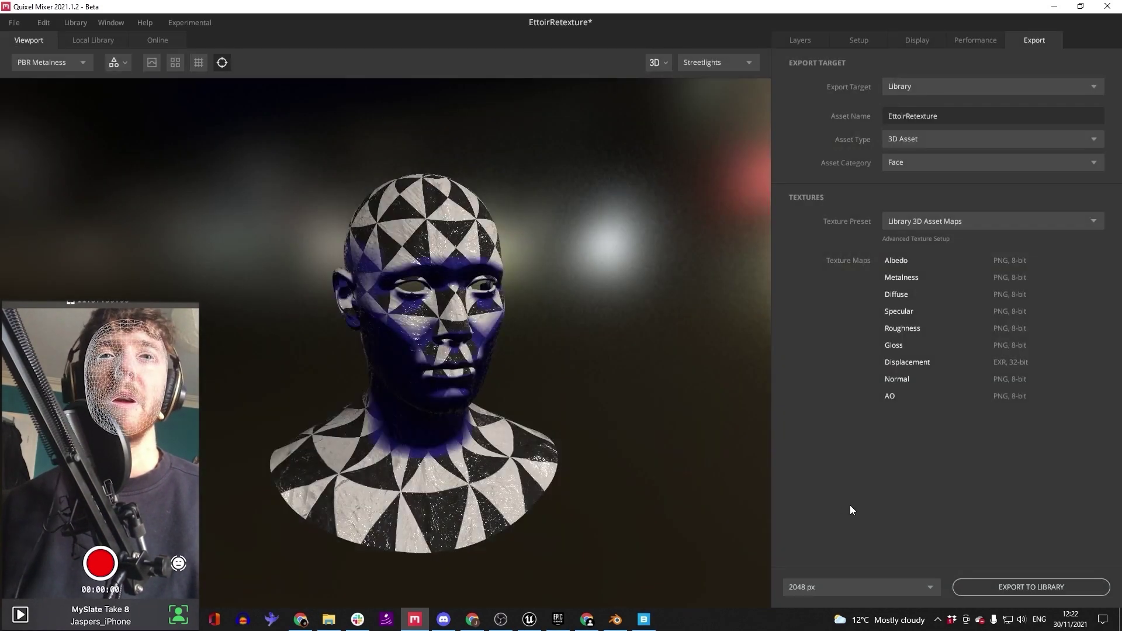
pyautogui.click(645, 623)
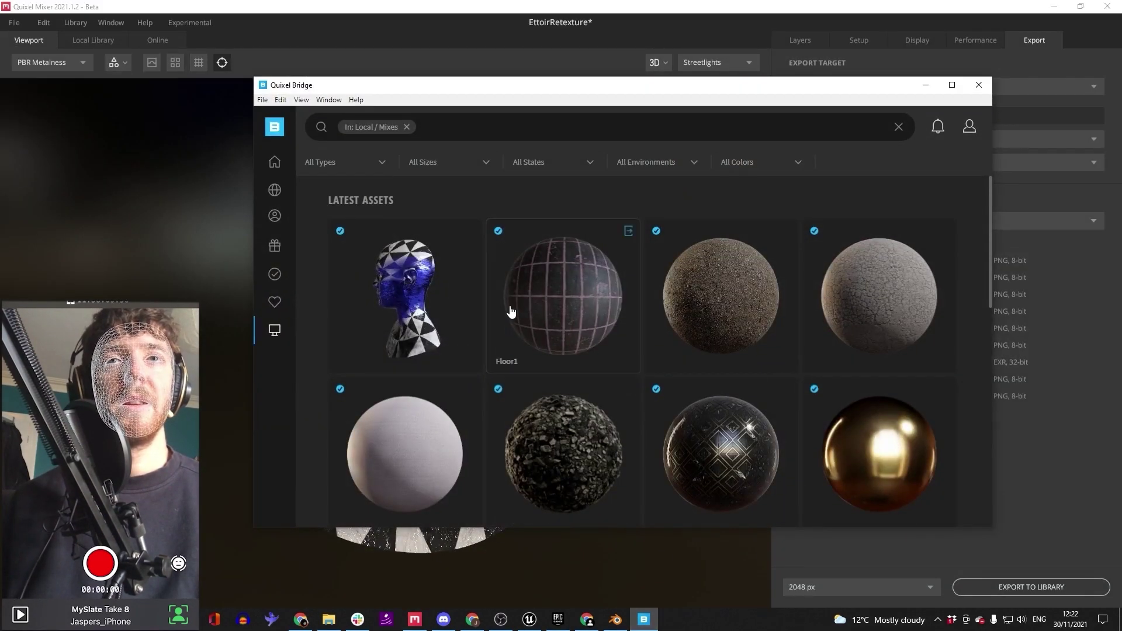